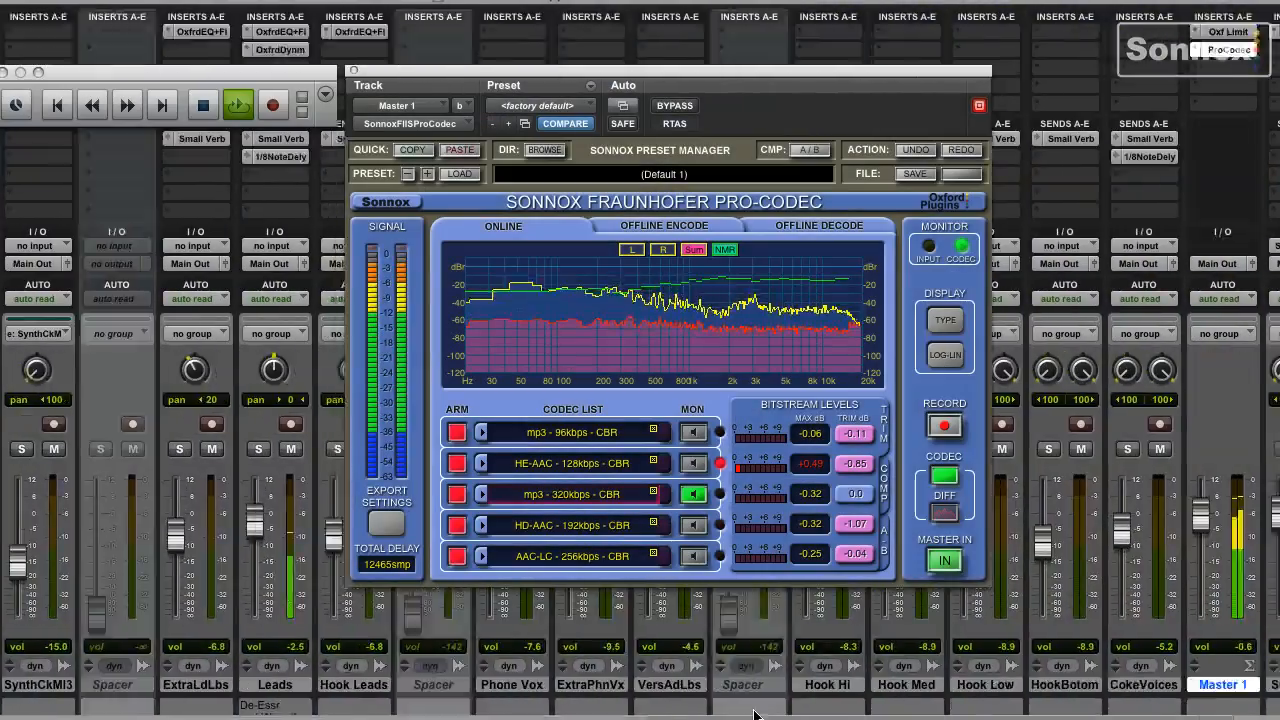
# - Start recording the master output through the five armed codecs in Pro-Codec
pyautogui.click(946, 430)
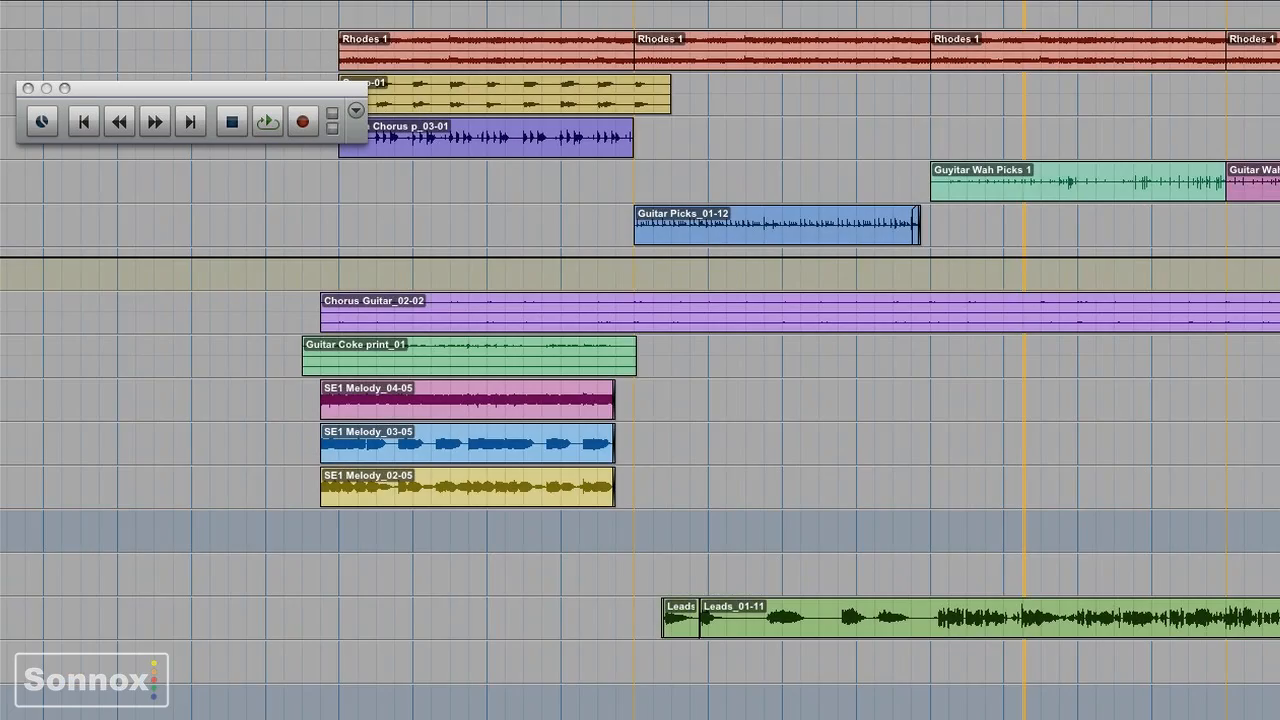
# - Open the ProCodec plug-in from the Master 1 track's inserts in the Mix window, then return to the Edit window
pyautogui.press('super+equal')
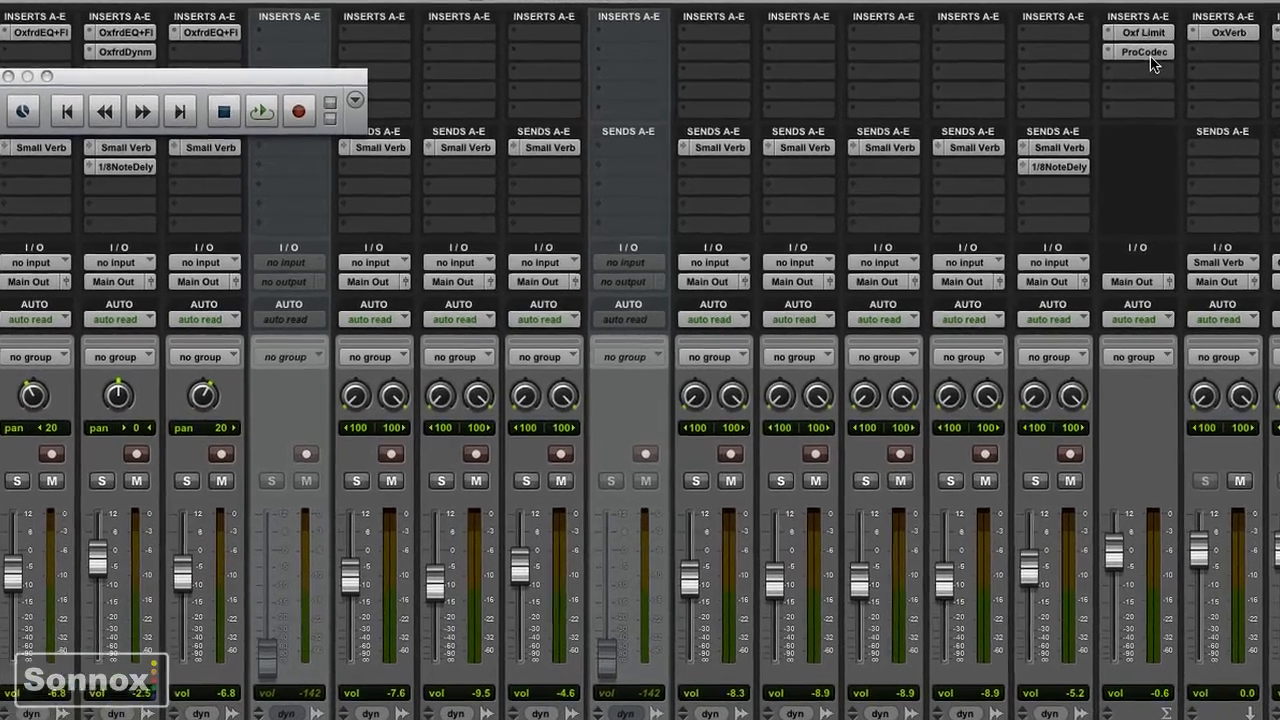
pyautogui.click(1101, 65)
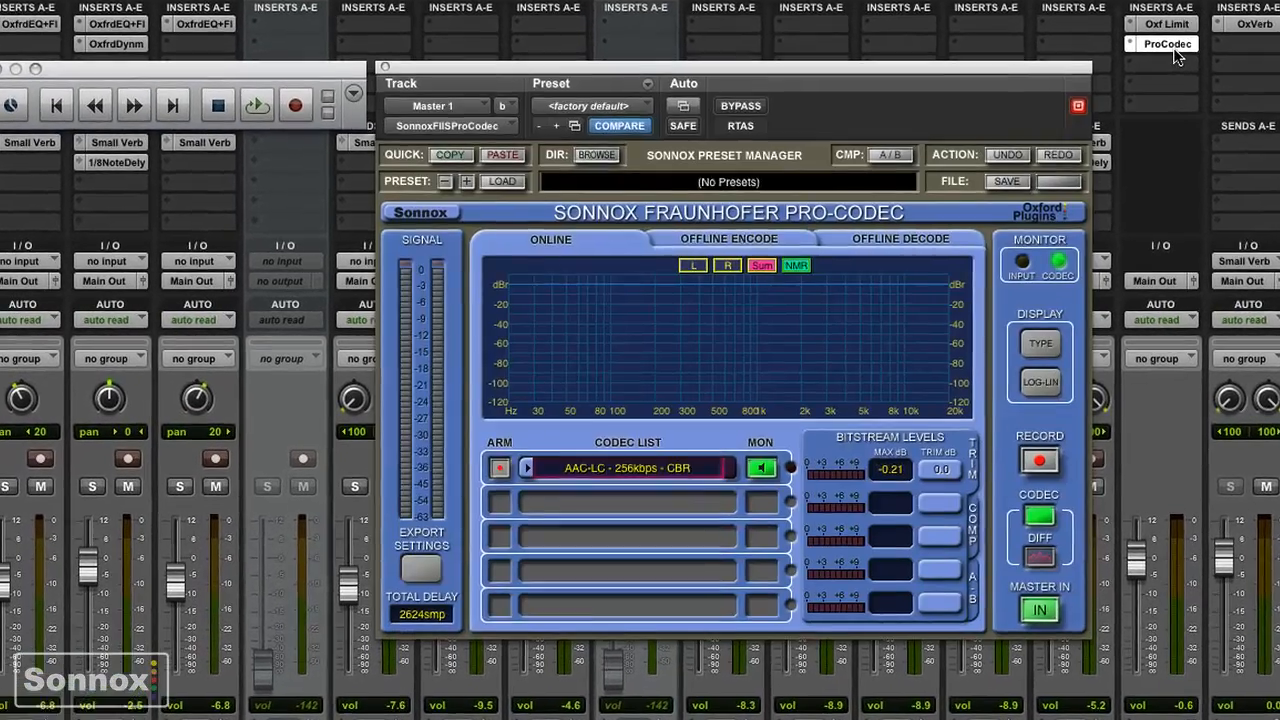
pyautogui.press('super+equal')
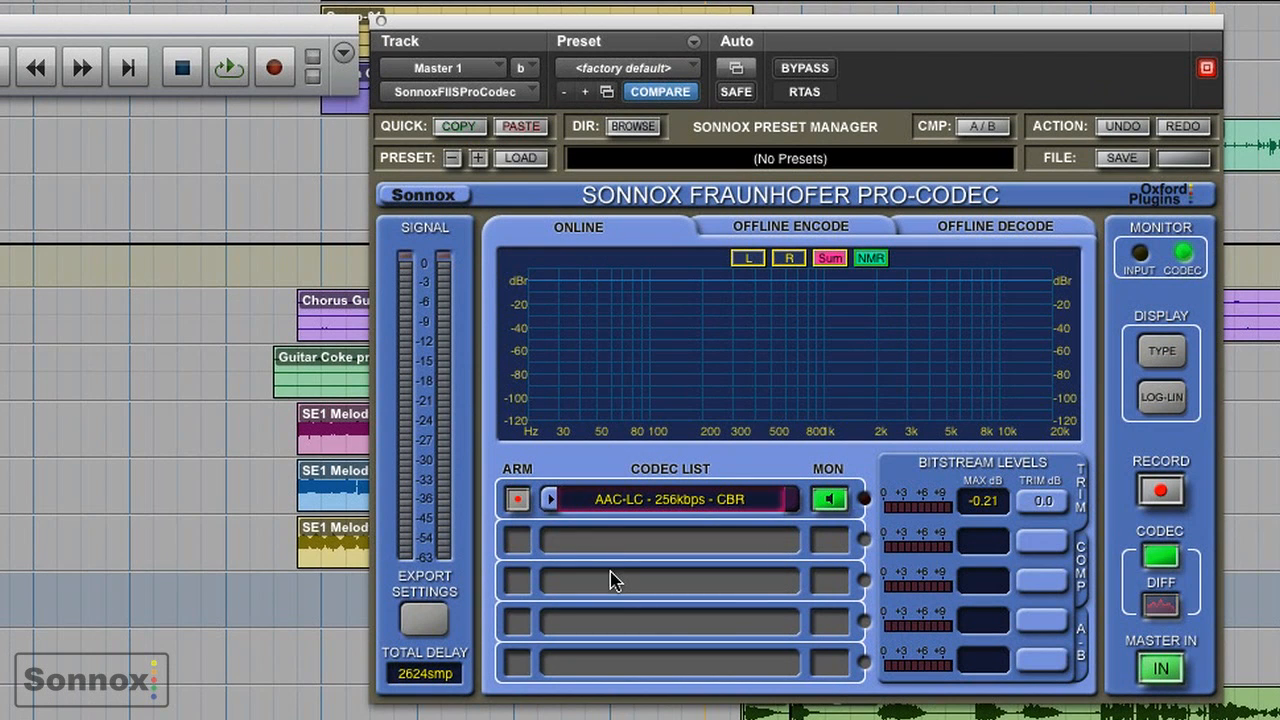
# - Add a second codec to the codec list and set it to mp3 at 96kbps
pyautogui.click(621, 545)
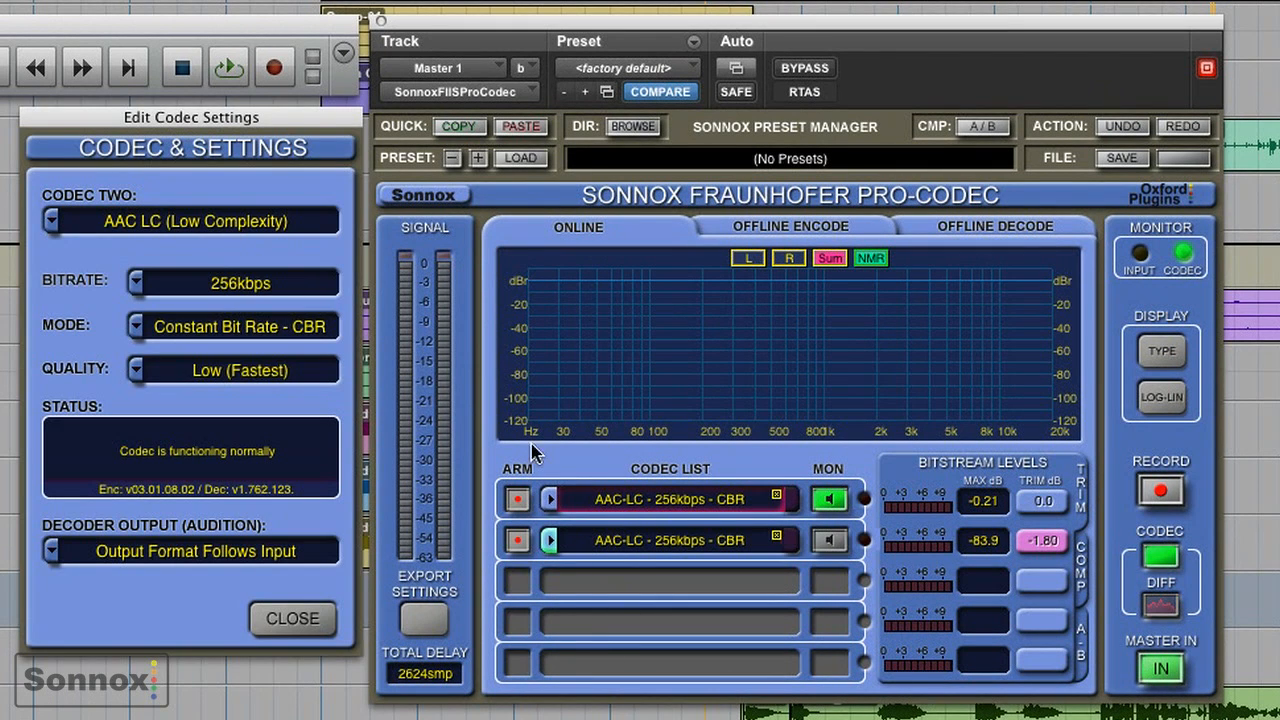
pyautogui.click(195, 224)
pyautogui.click(181, 251)
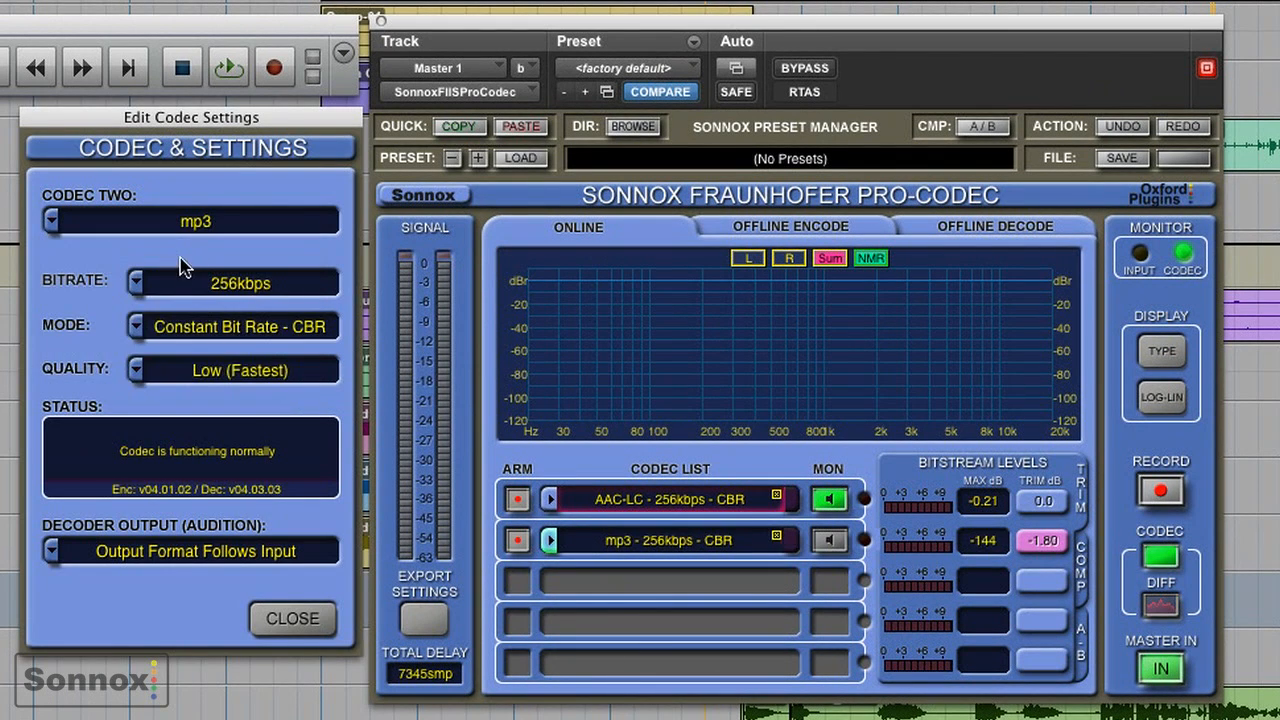
pyautogui.click(190, 282)
pyautogui.click(196, 316)
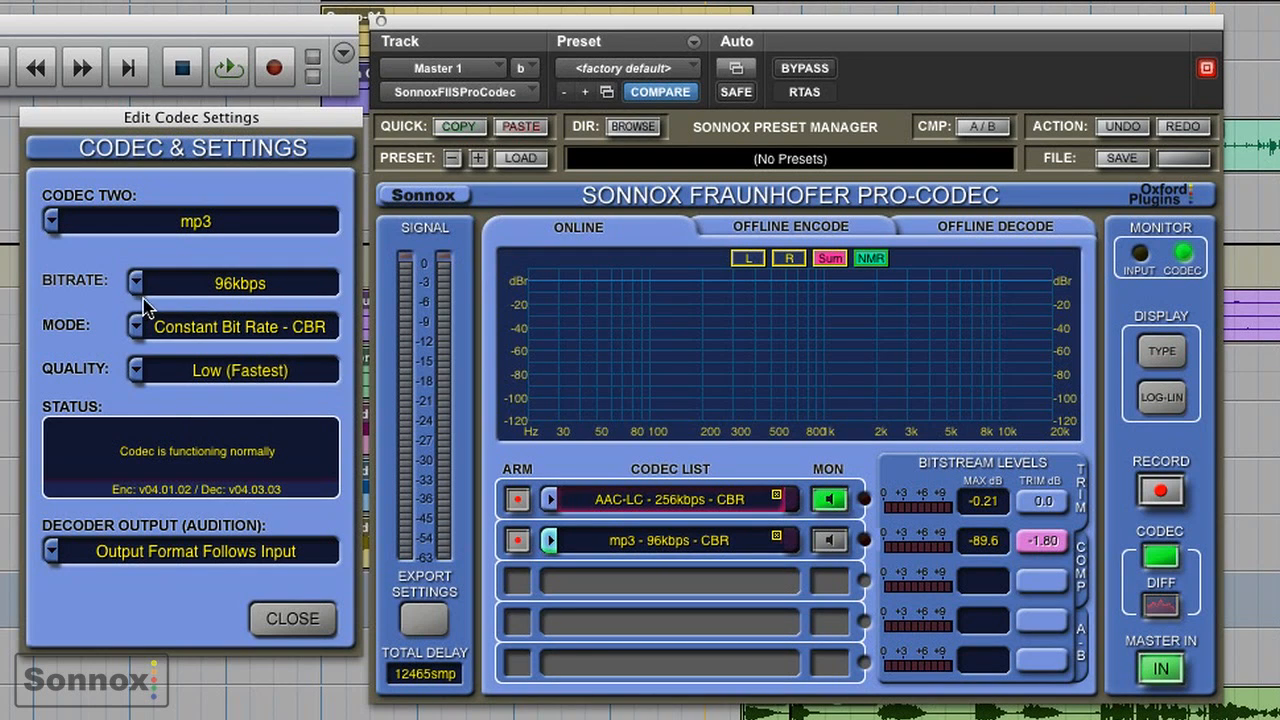
pyautogui.click(293, 615)
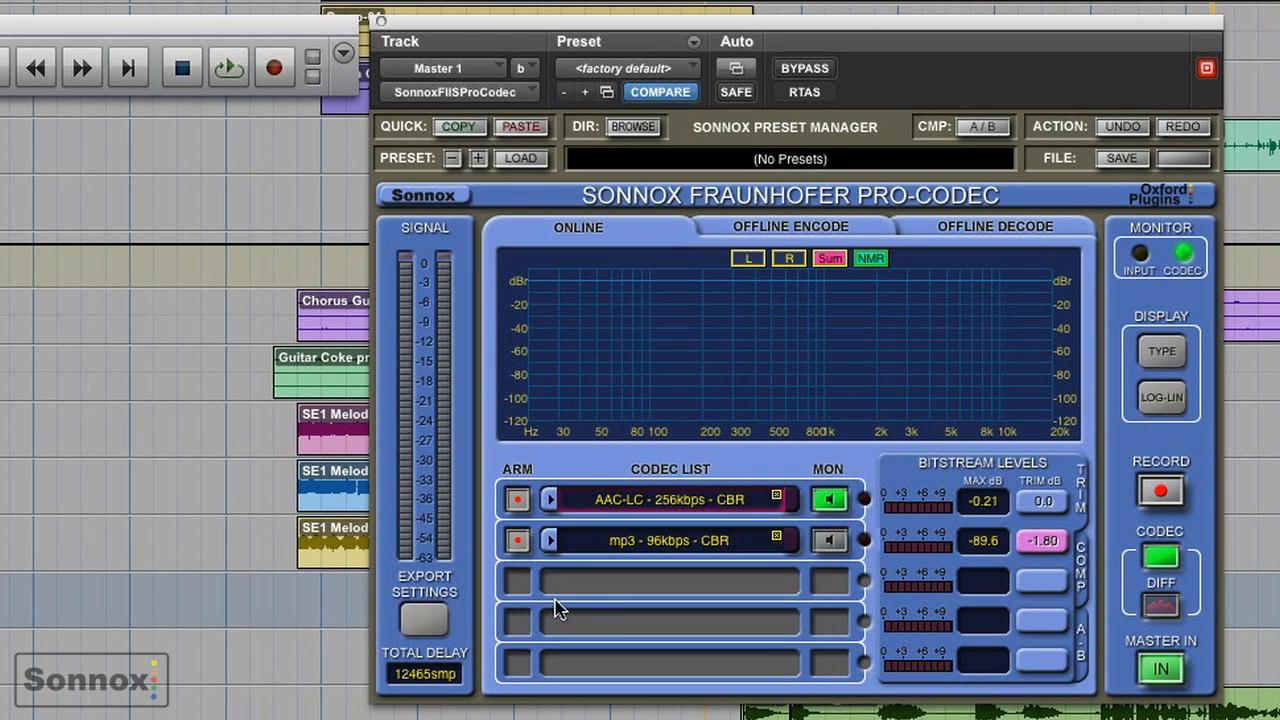
# - Add a third codec to the codec list and set it to HD-AAC (Lossless)
pyautogui.click(614, 591)
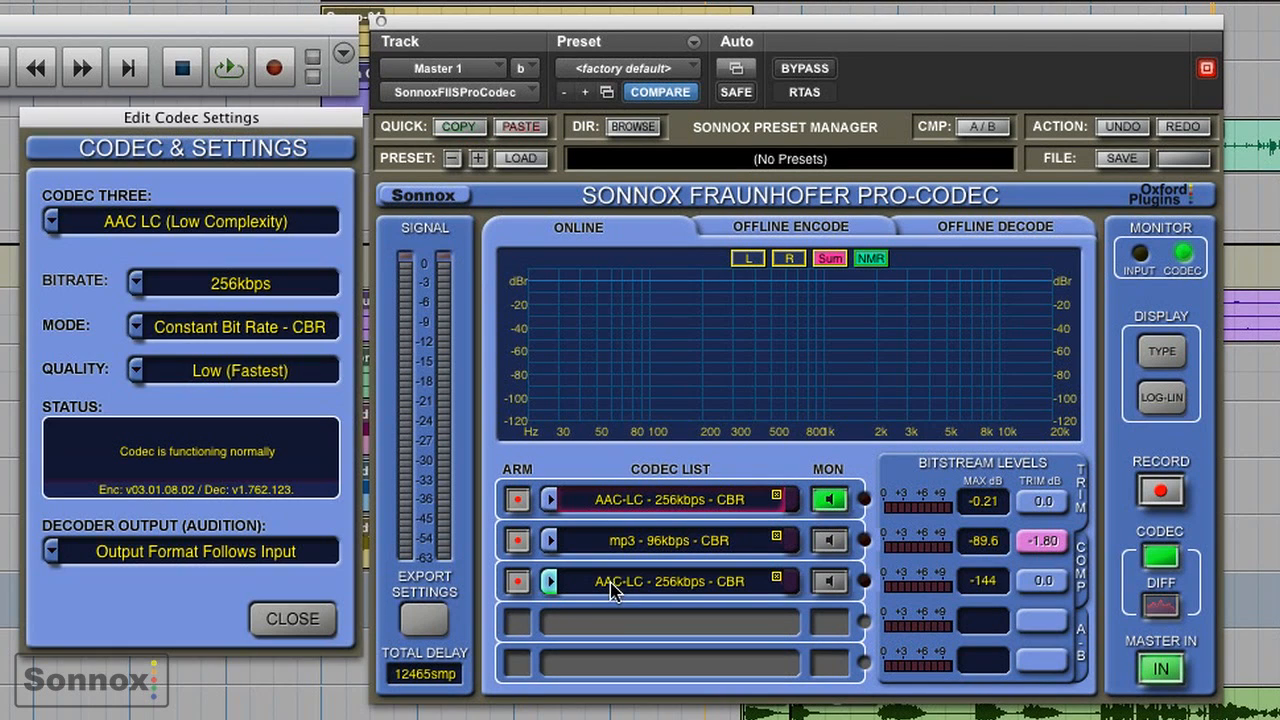
pyautogui.click(230, 221)
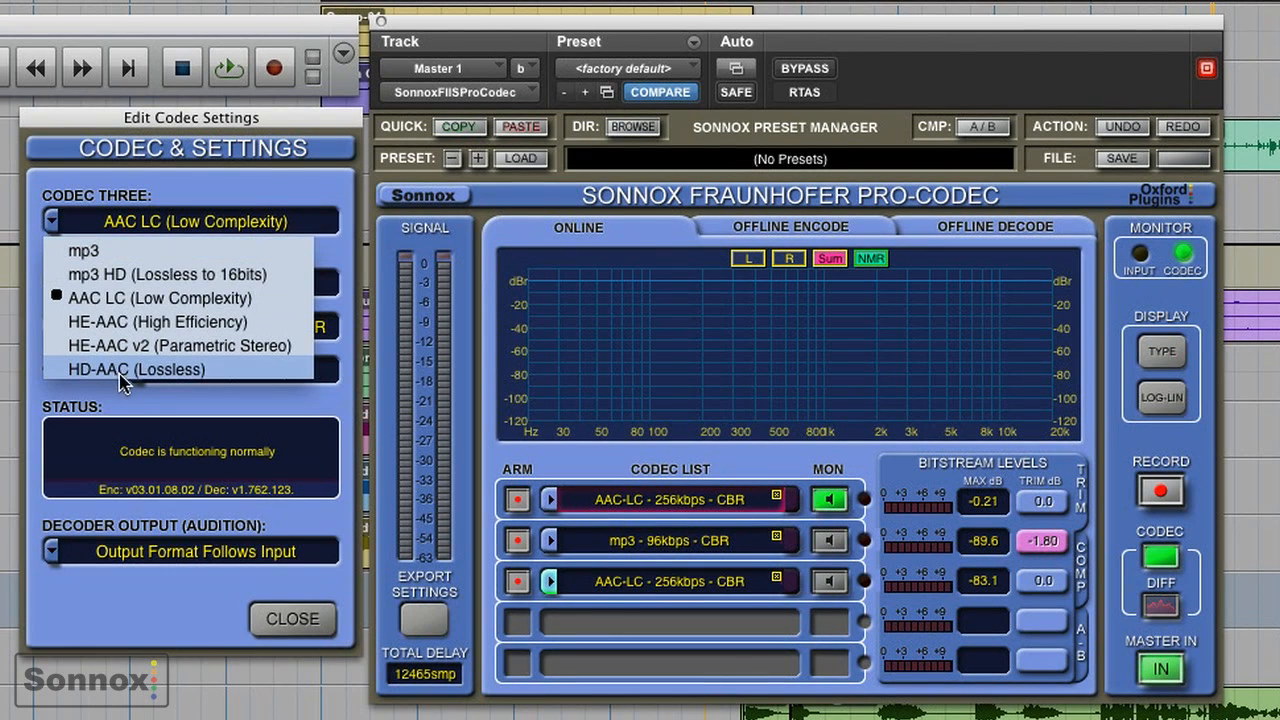
pyautogui.click(205, 369)
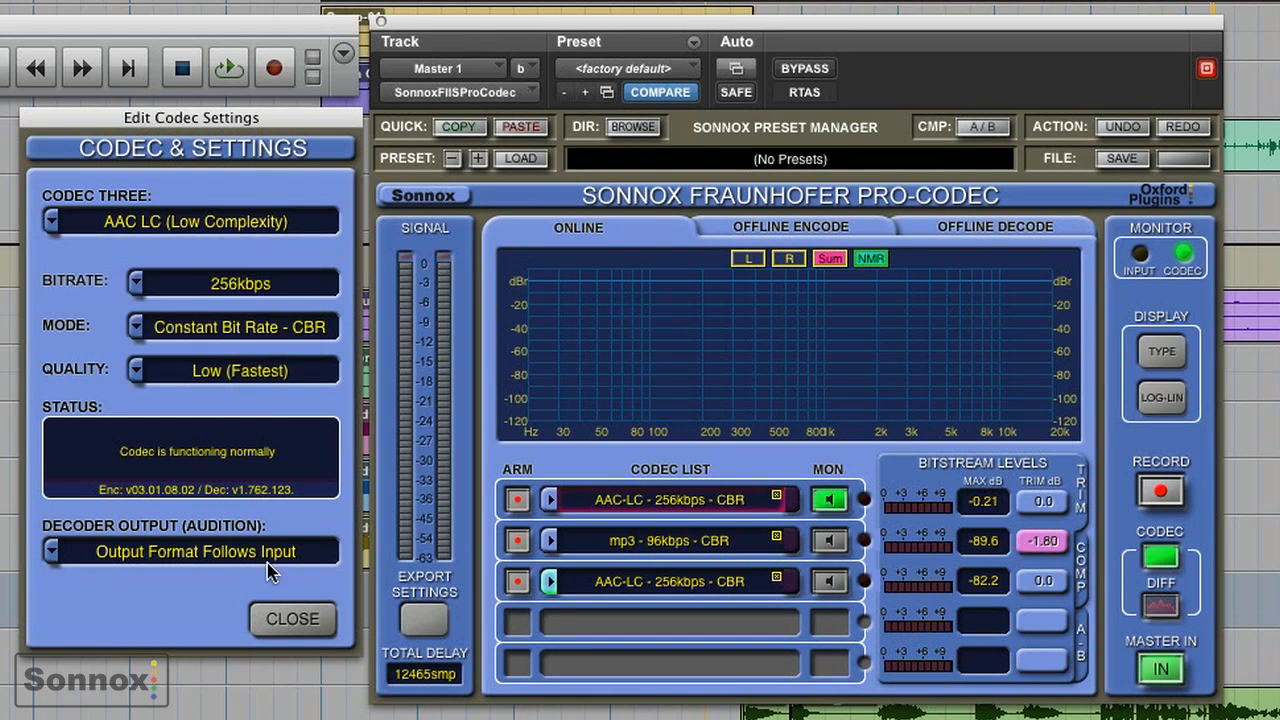
pyautogui.click(292, 619)
# - Add a fourth codec to the codec list and set it to HE-AAC (High Efficiency) at 64kbps
pyautogui.click(565, 625)
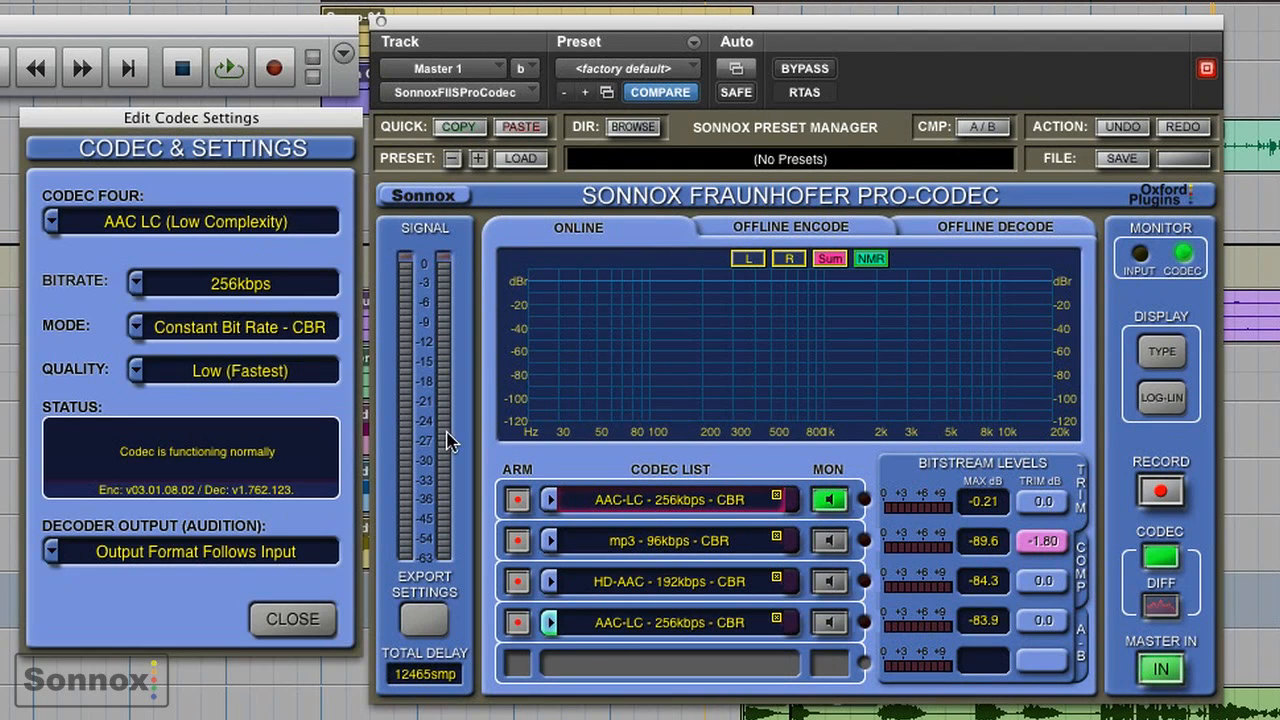
pyautogui.click(258, 224)
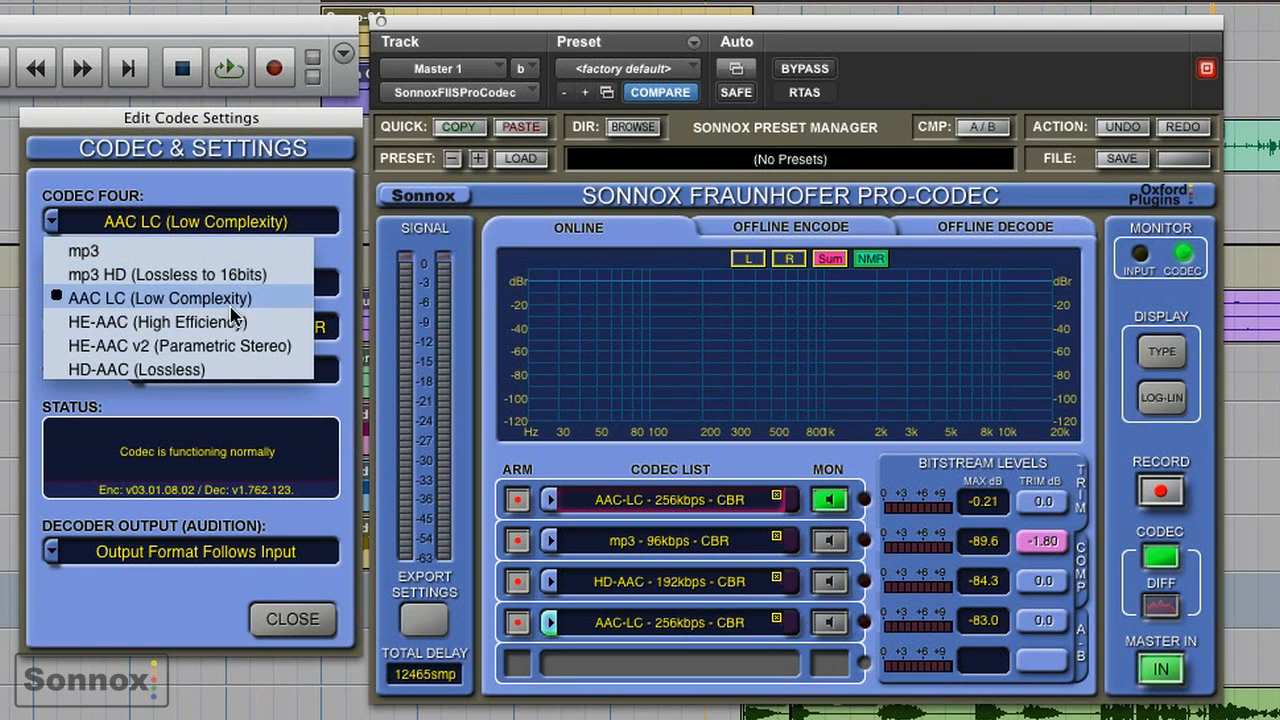
pyautogui.click(231, 322)
pyautogui.click(240, 285)
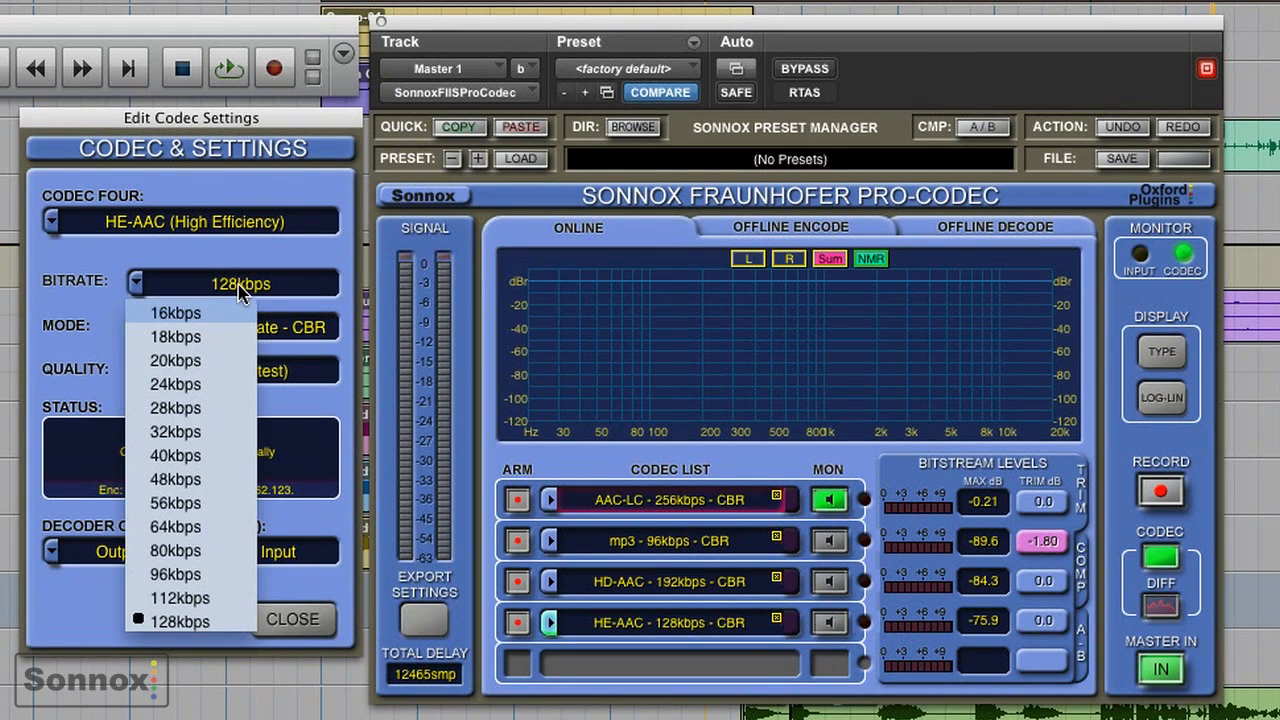
pyautogui.click(233, 530)
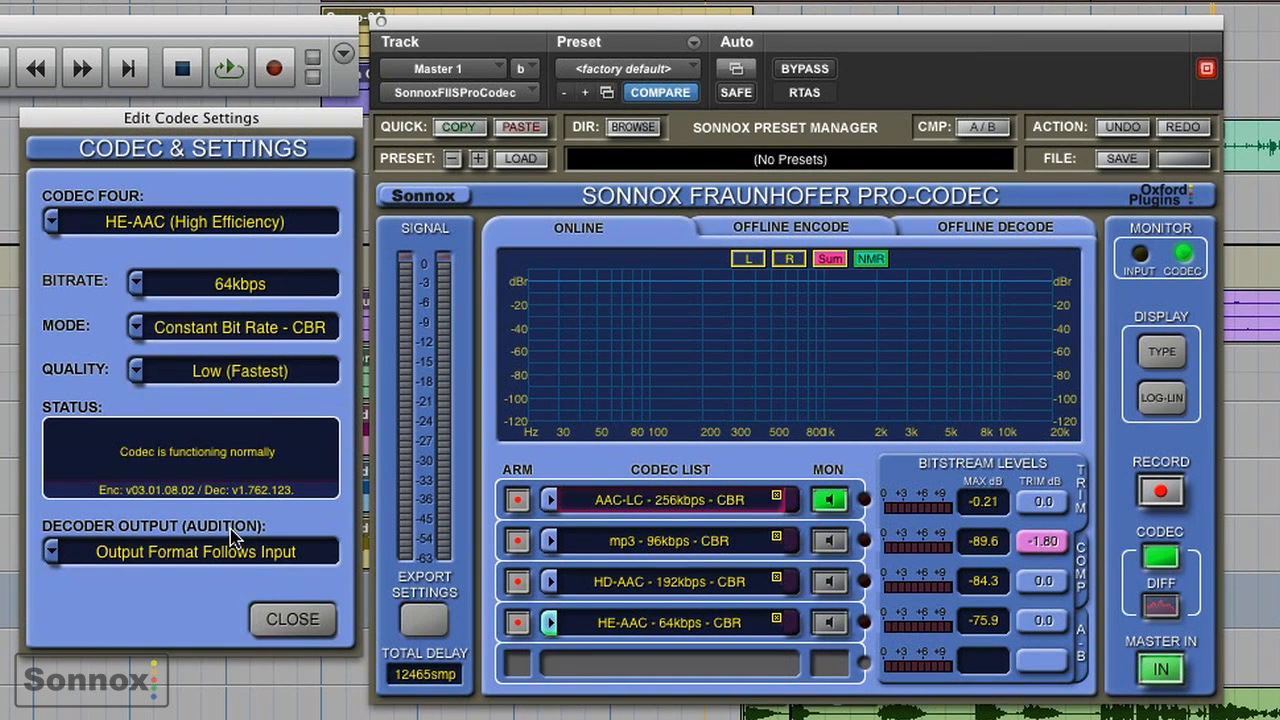
pyautogui.click(291, 625)
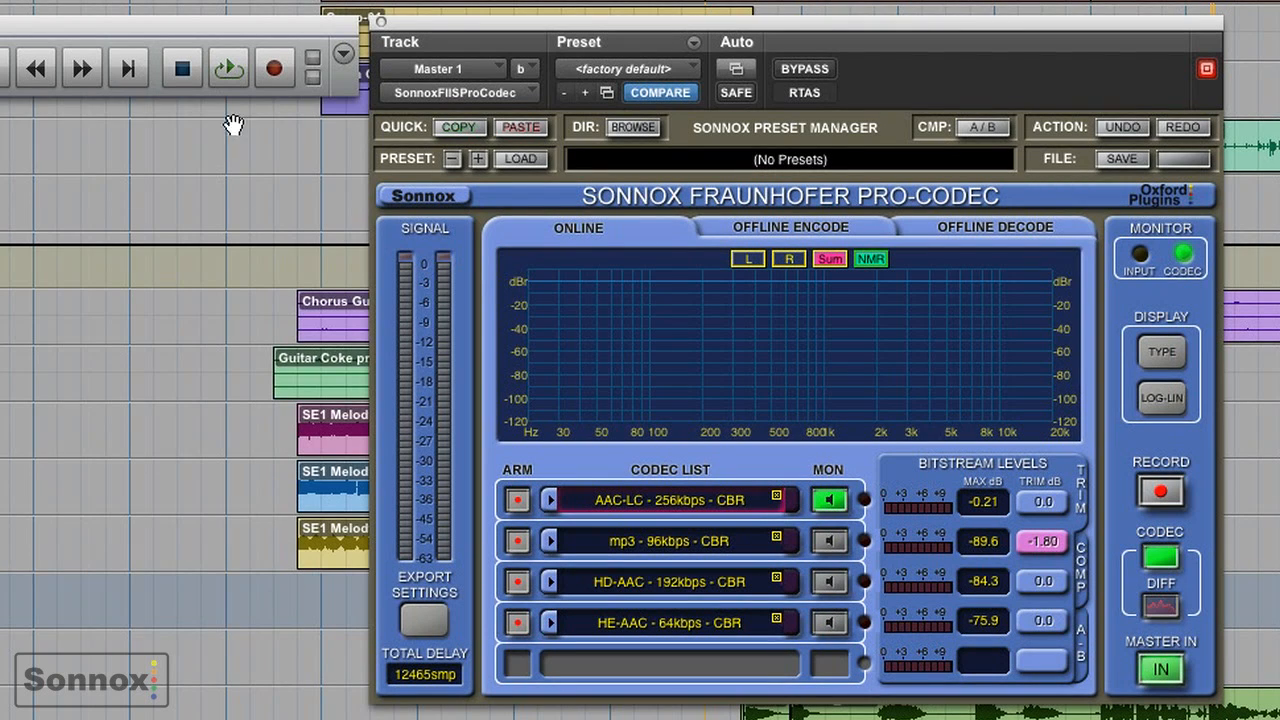
# - Play the session and audition the difference signal of the AAC-LC, mp3, HE-AAC and HD-AAC codecs in turn
pyautogui.click(228, 64)
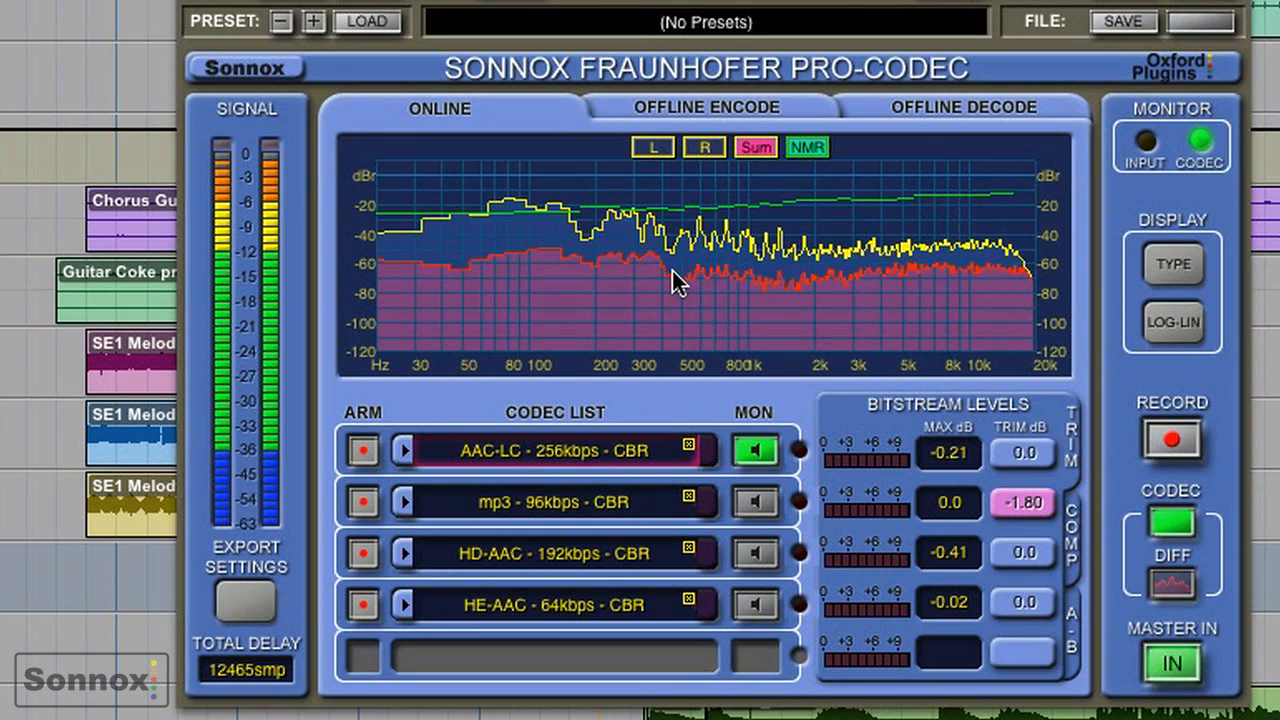
pyautogui.click(1175, 585)
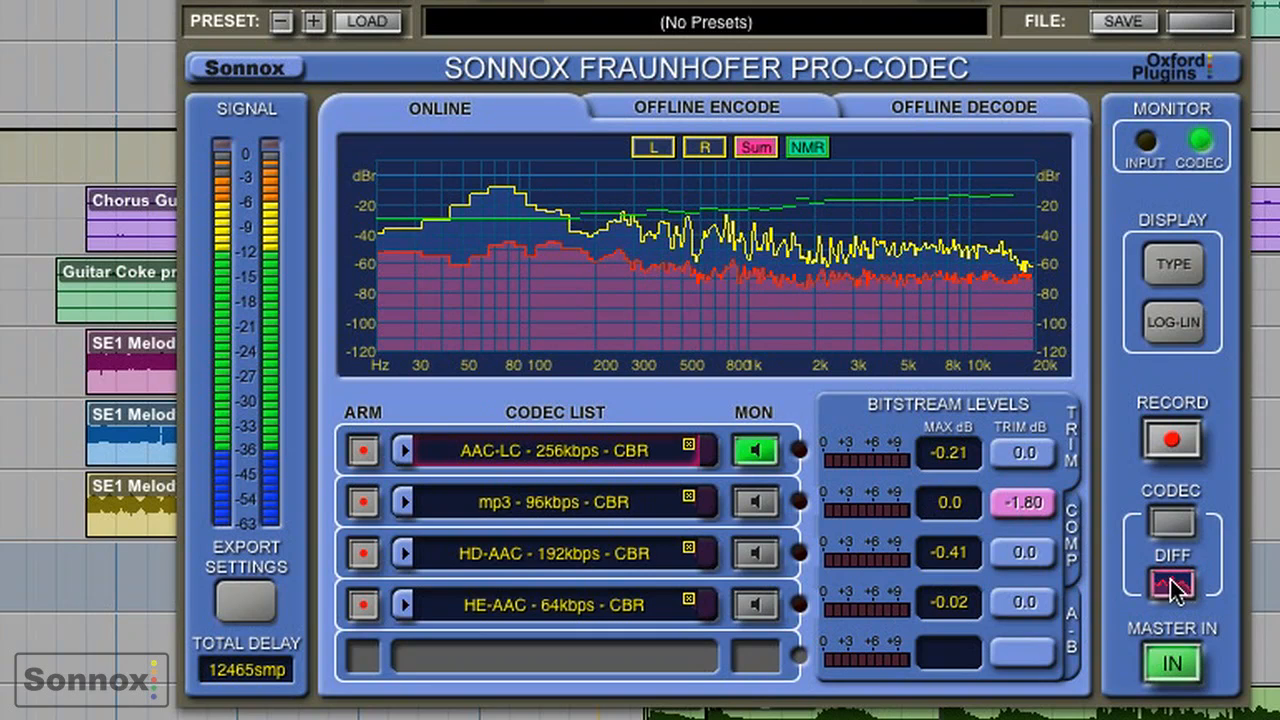
pyautogui.click(755, 503)
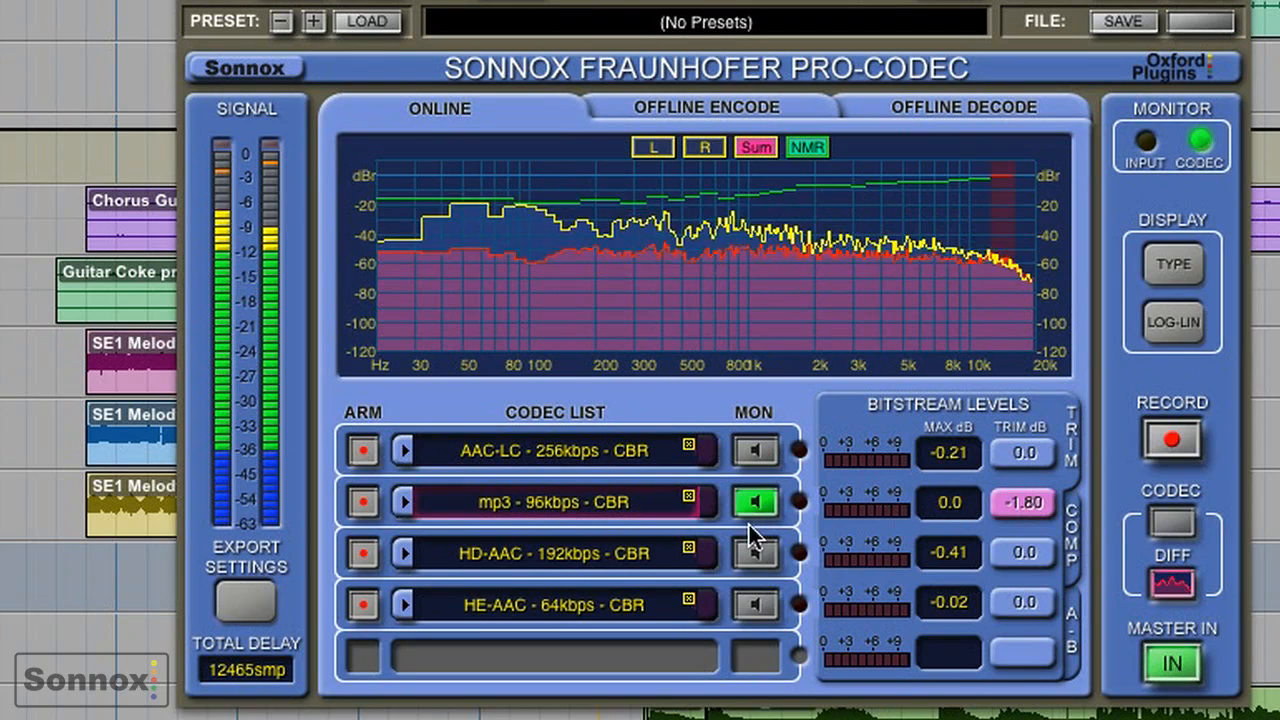
pyautogui.click(755, 606)
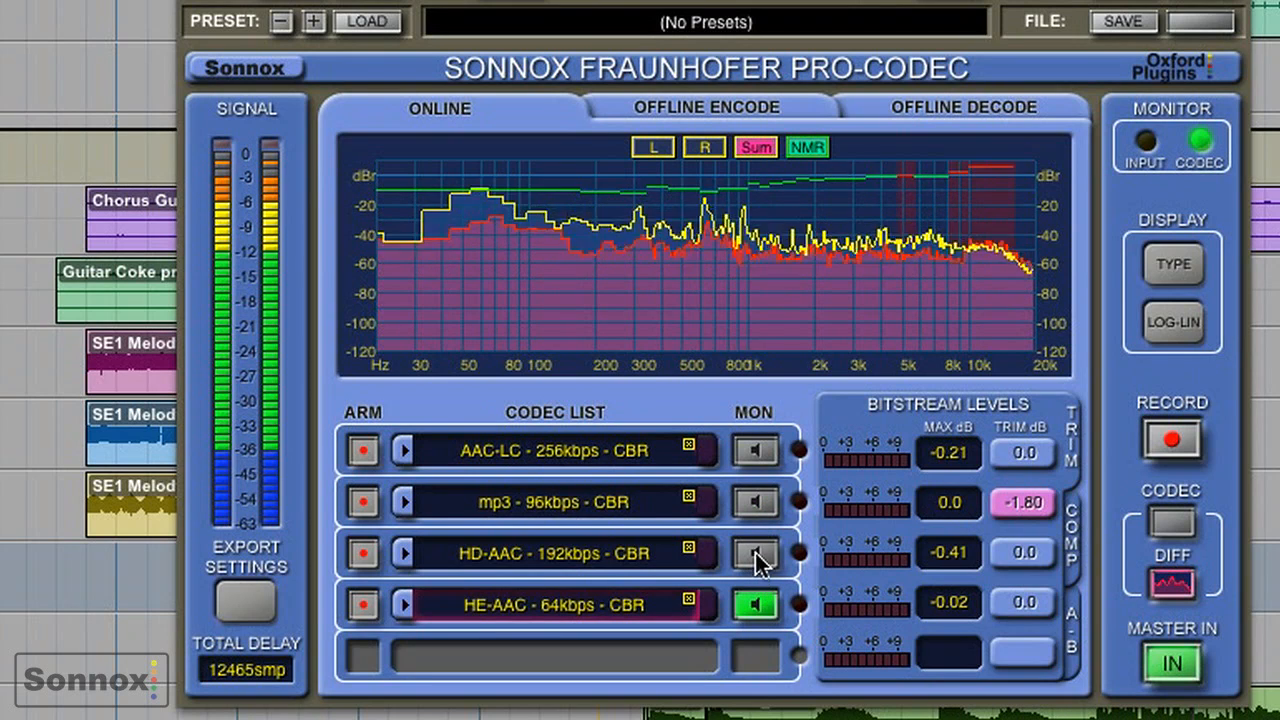
pyautogui.click(755, 555)
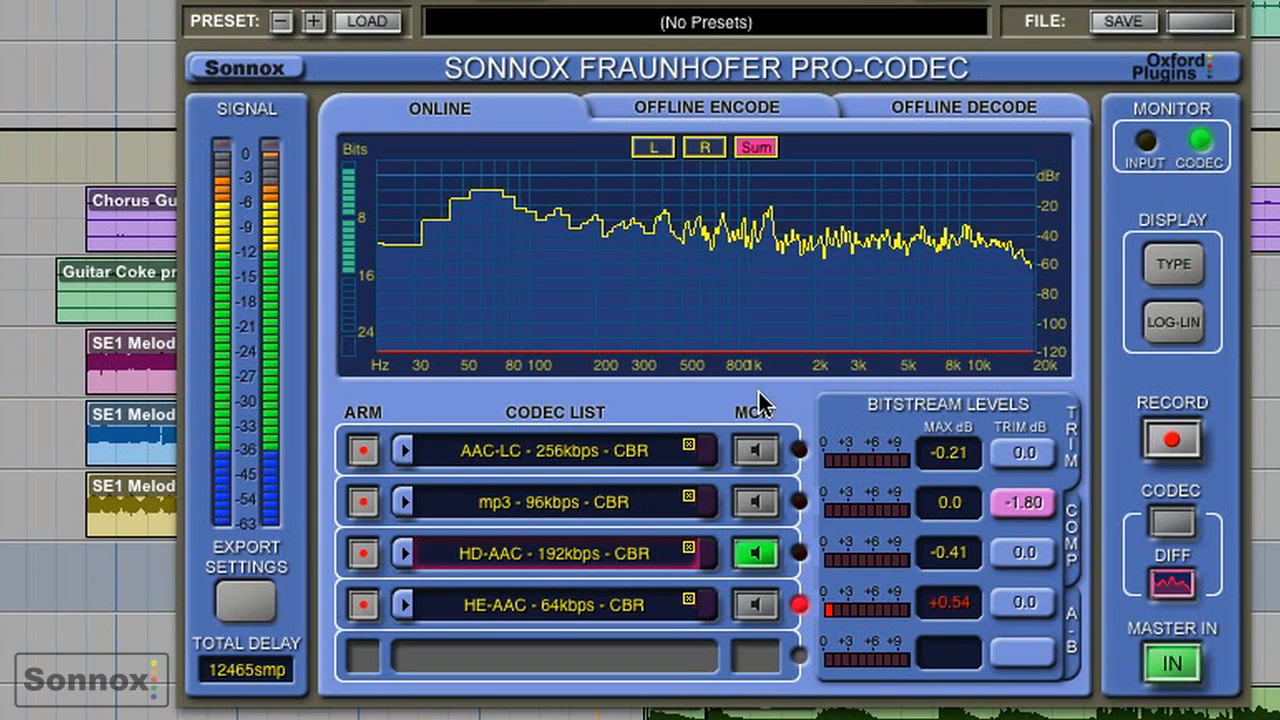
# - Monitor the codec output again and compare HD-AAC with AAC-LC in the circular input, output and difference display, then restore the spectrum display
pyautogui.click(1171, 522)
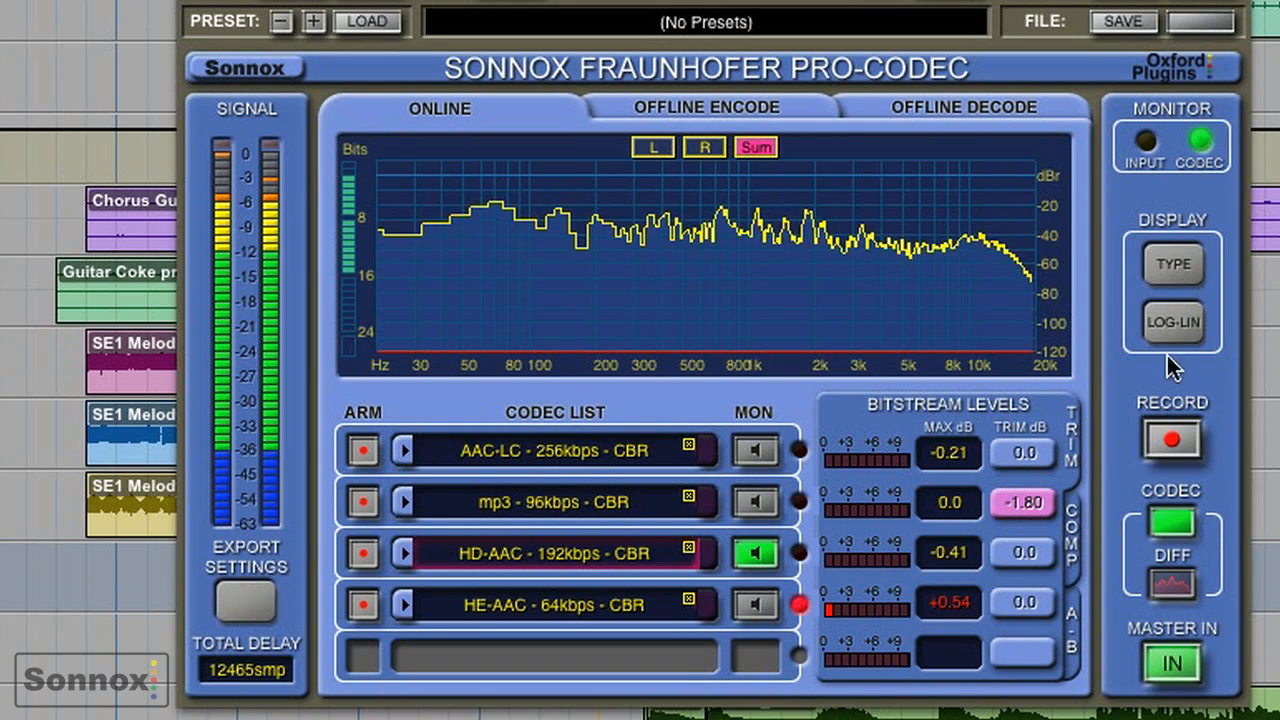
pyautogui.click(1167, 270)
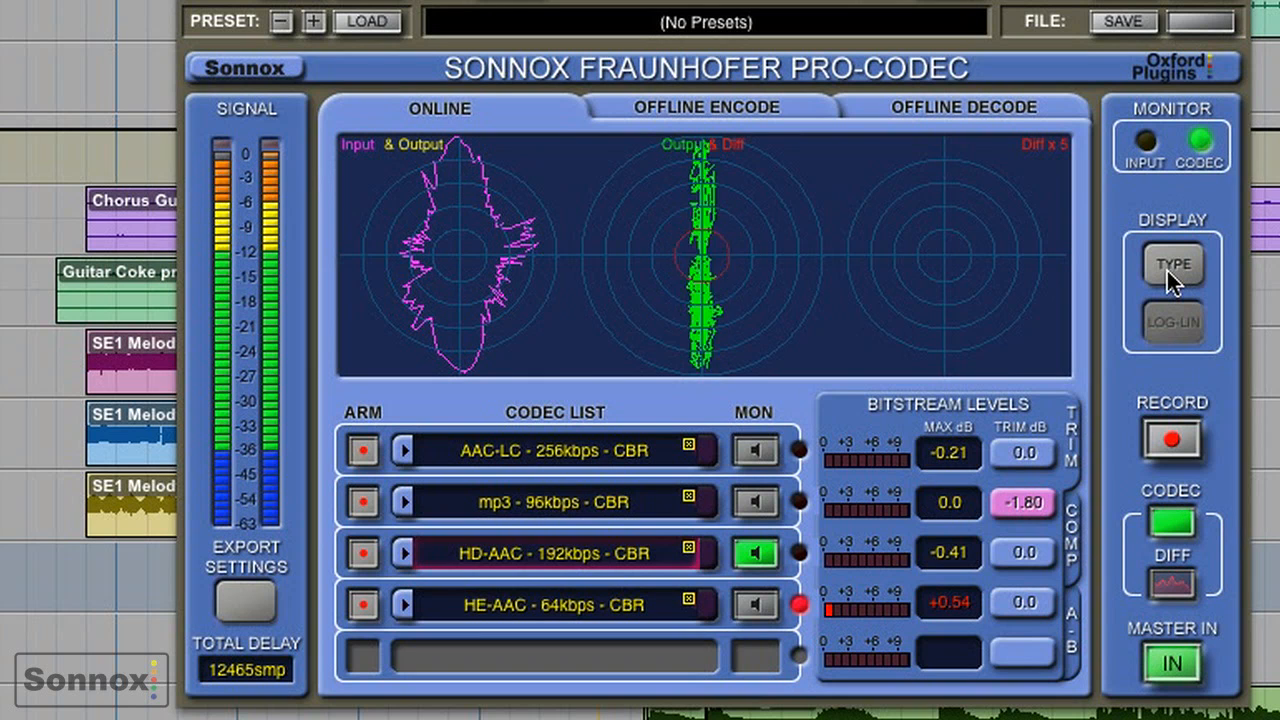
pyautogui.click(753, 452)
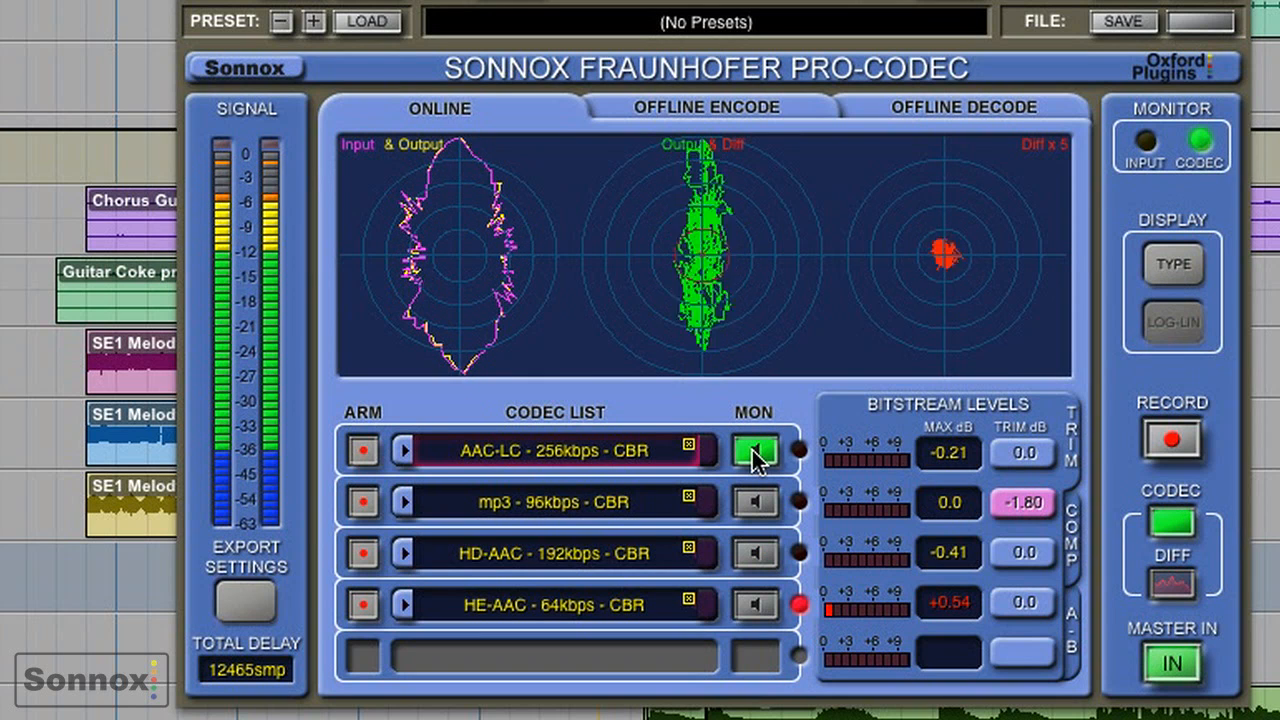
pyautogui.click(1166, 264)
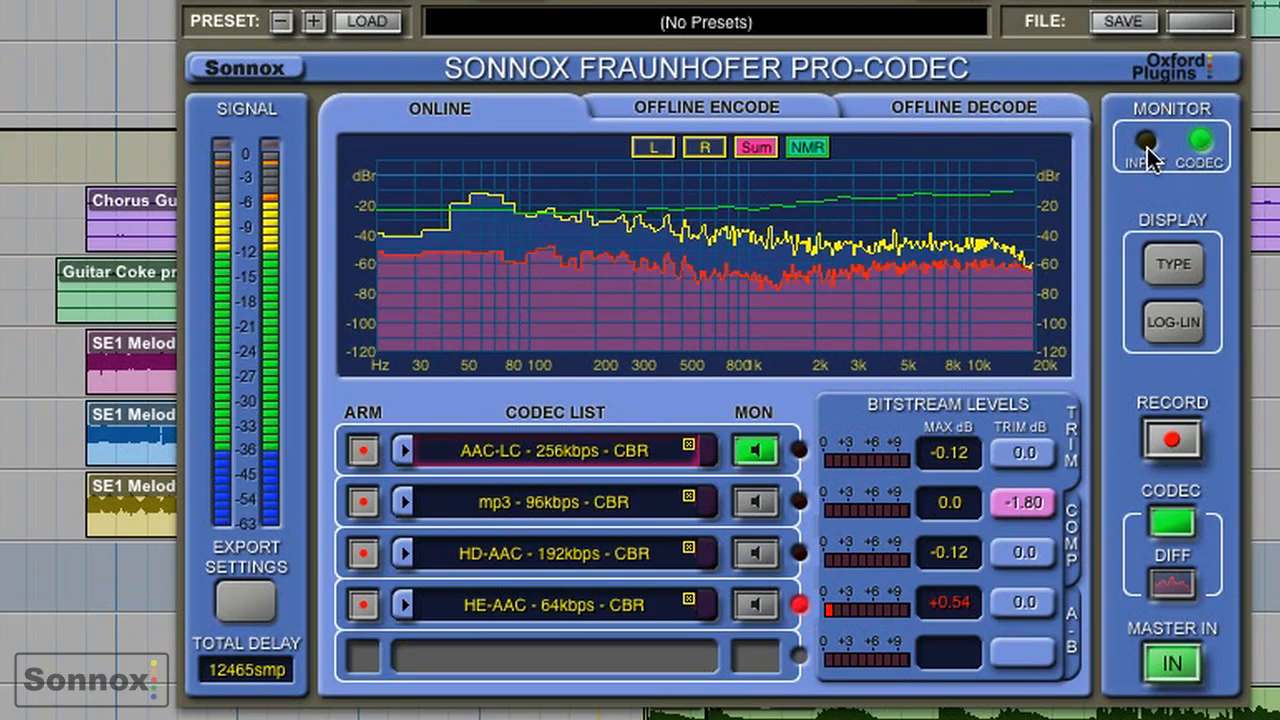
# - Compare the uncompressed input with the AAC-LC codec output by alternating the monitor source twice, ending on the codec
pyautogui.click(1147, 145)
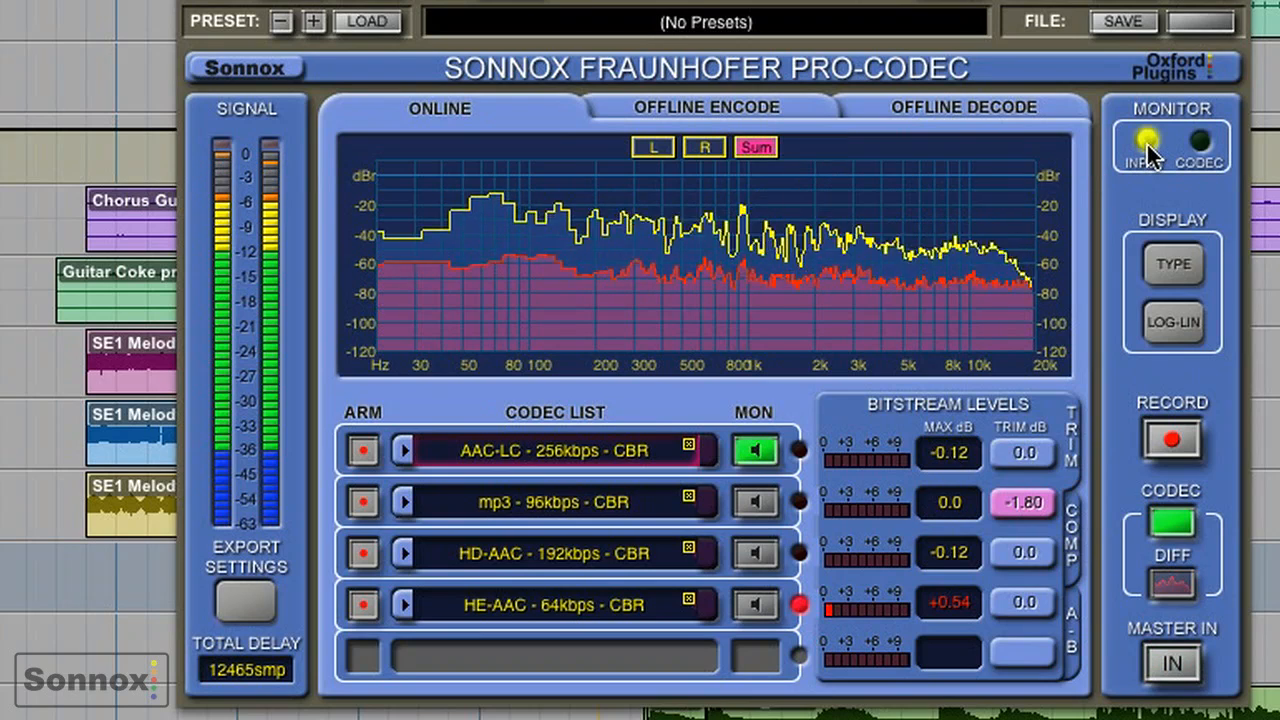
pyautogui.click(1203, 143)
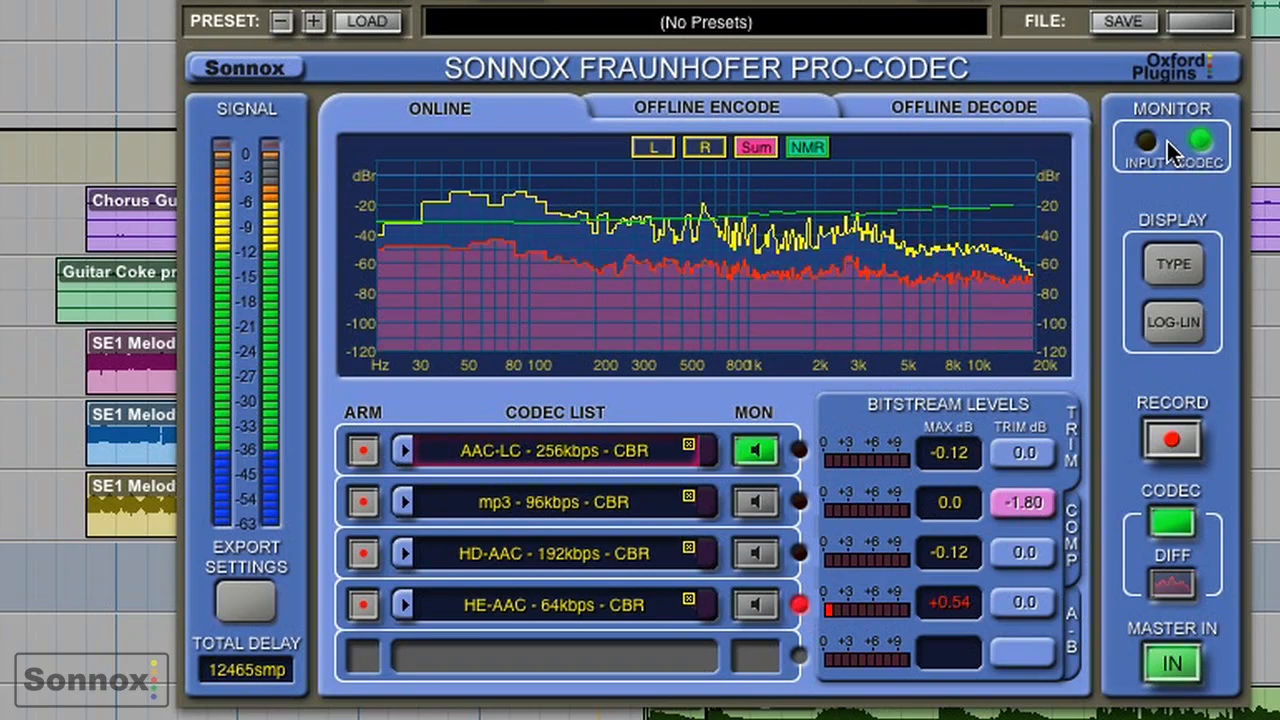
pyautogui.click(1148, 145)
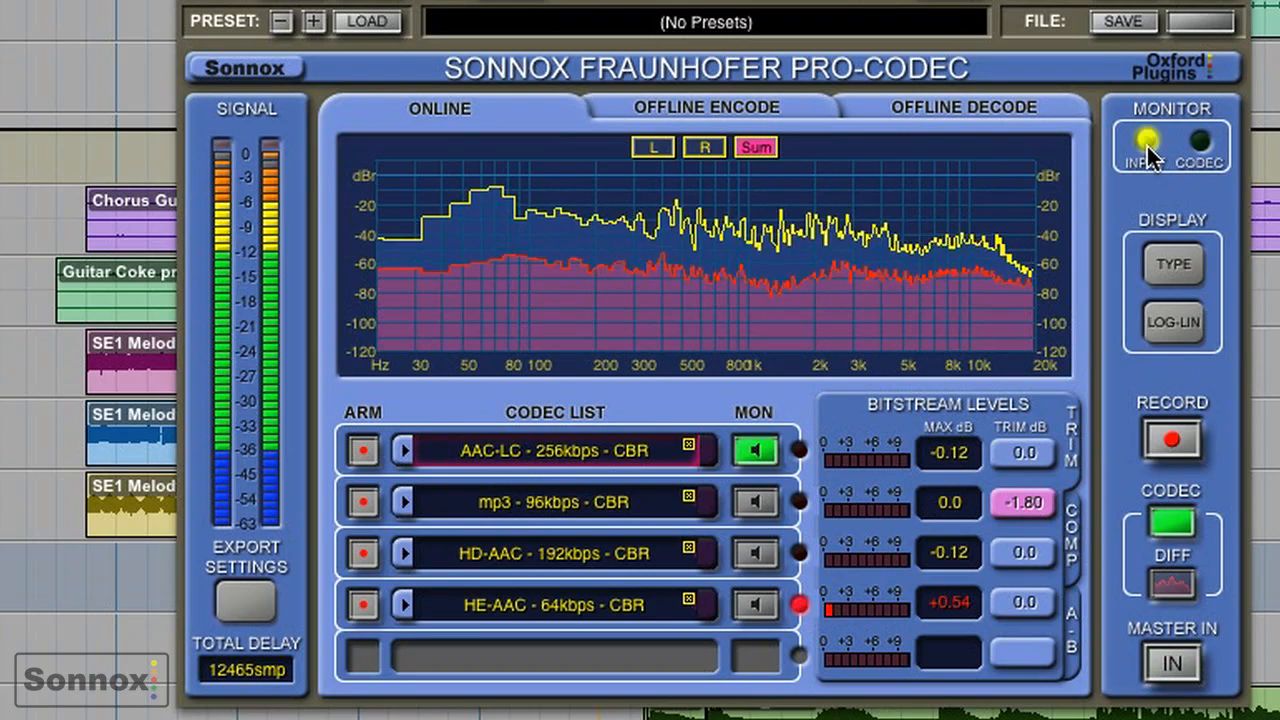
pyautogui.click(1201, 144)
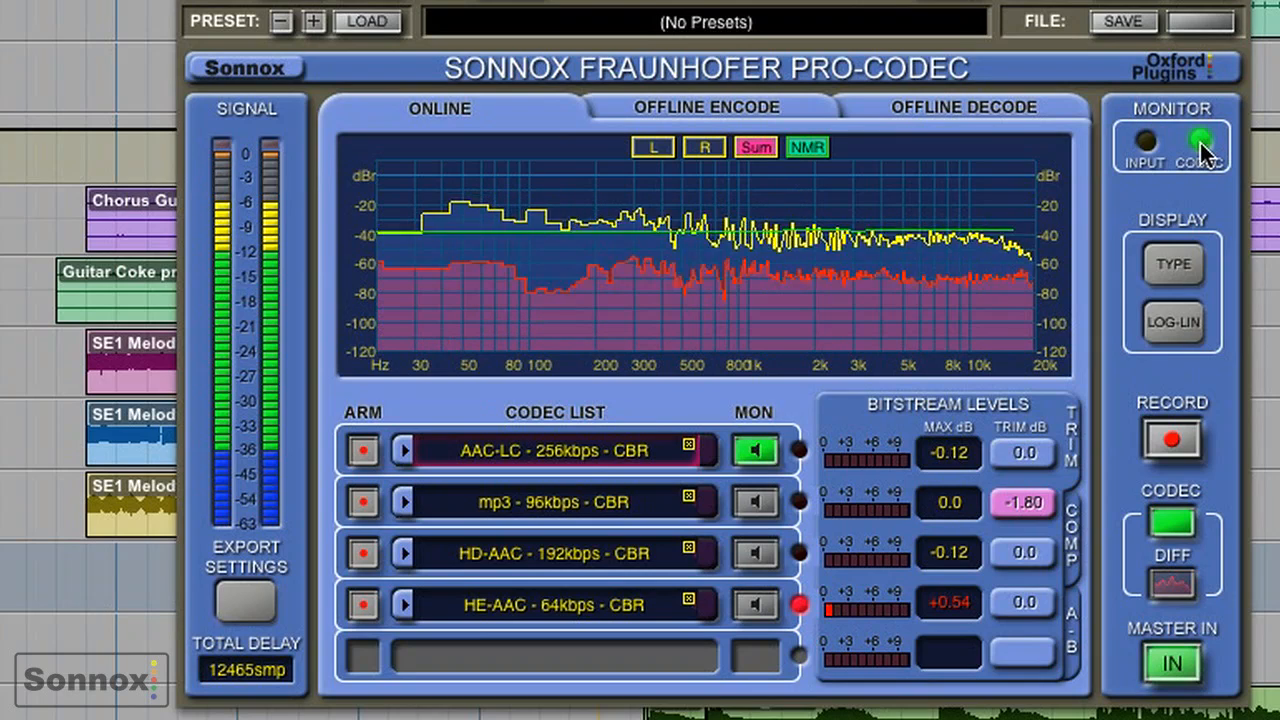
# - Monitor the mp3 96kbps codec and inspect the bitrate compression meters, then return to the bitstream levels
pyautogui.click(752, 503)
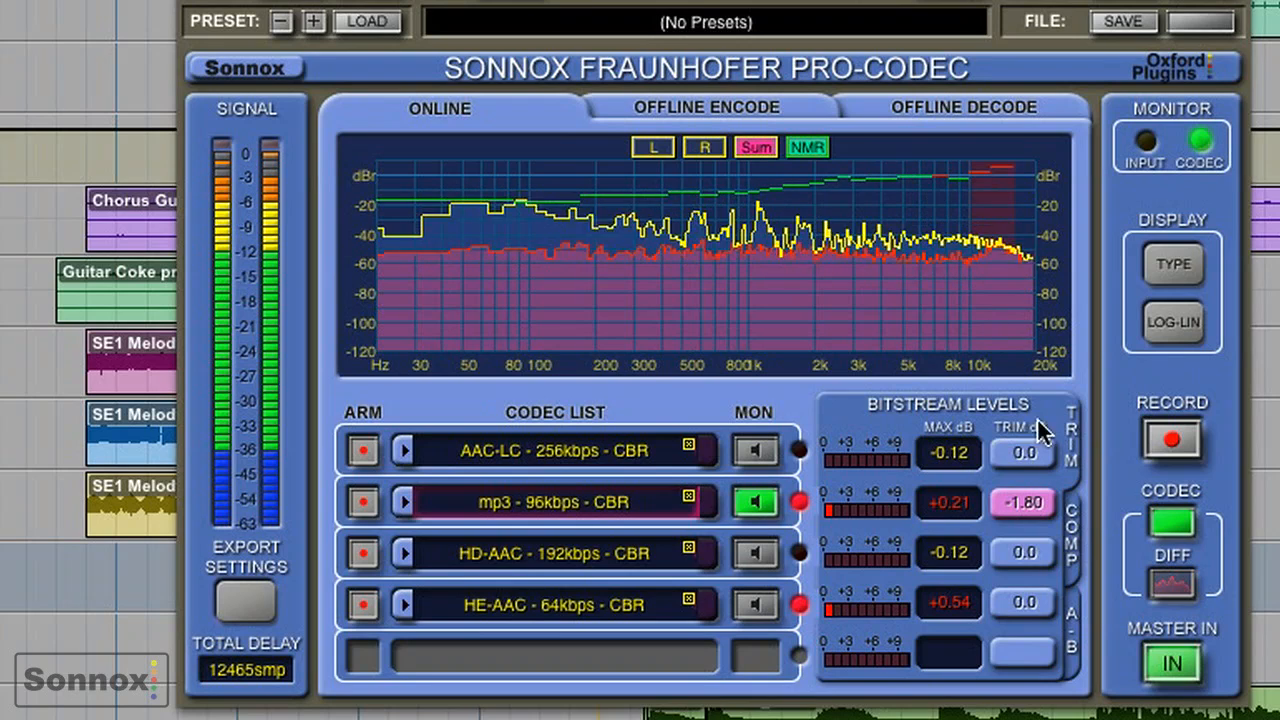
pyautogui.click(1072, 538)
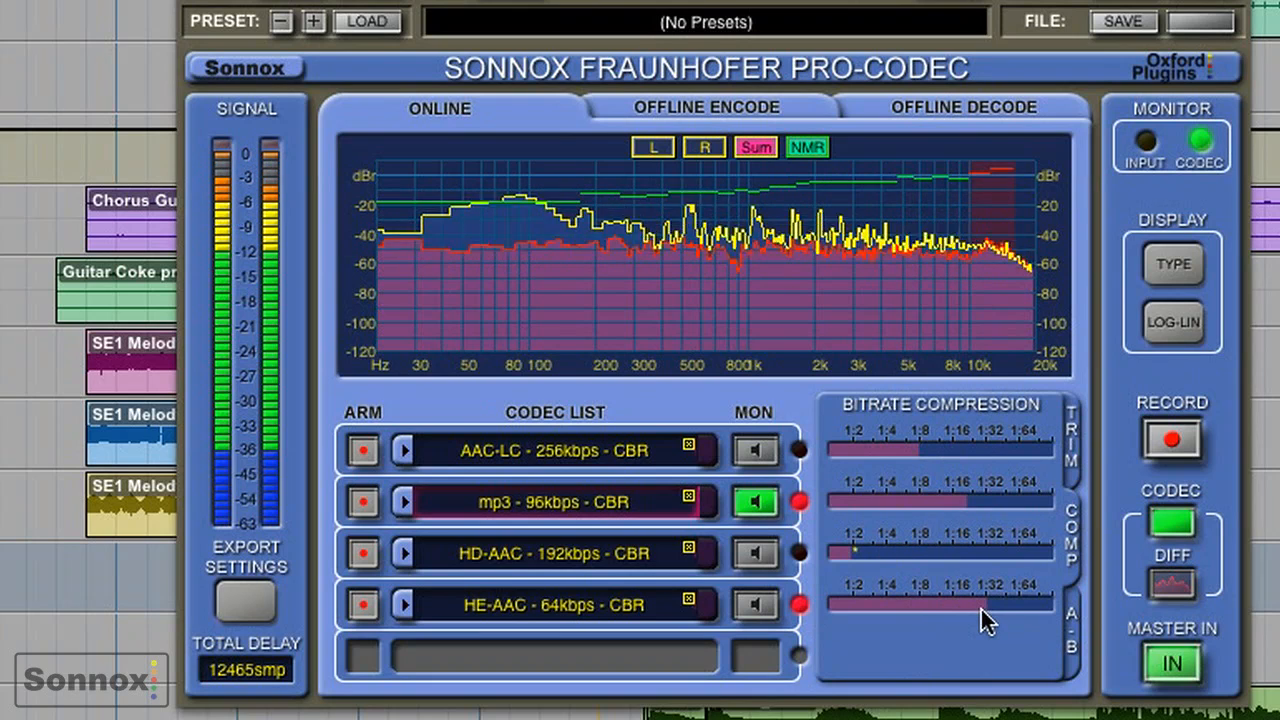
pyautogui.click(1075, 452)
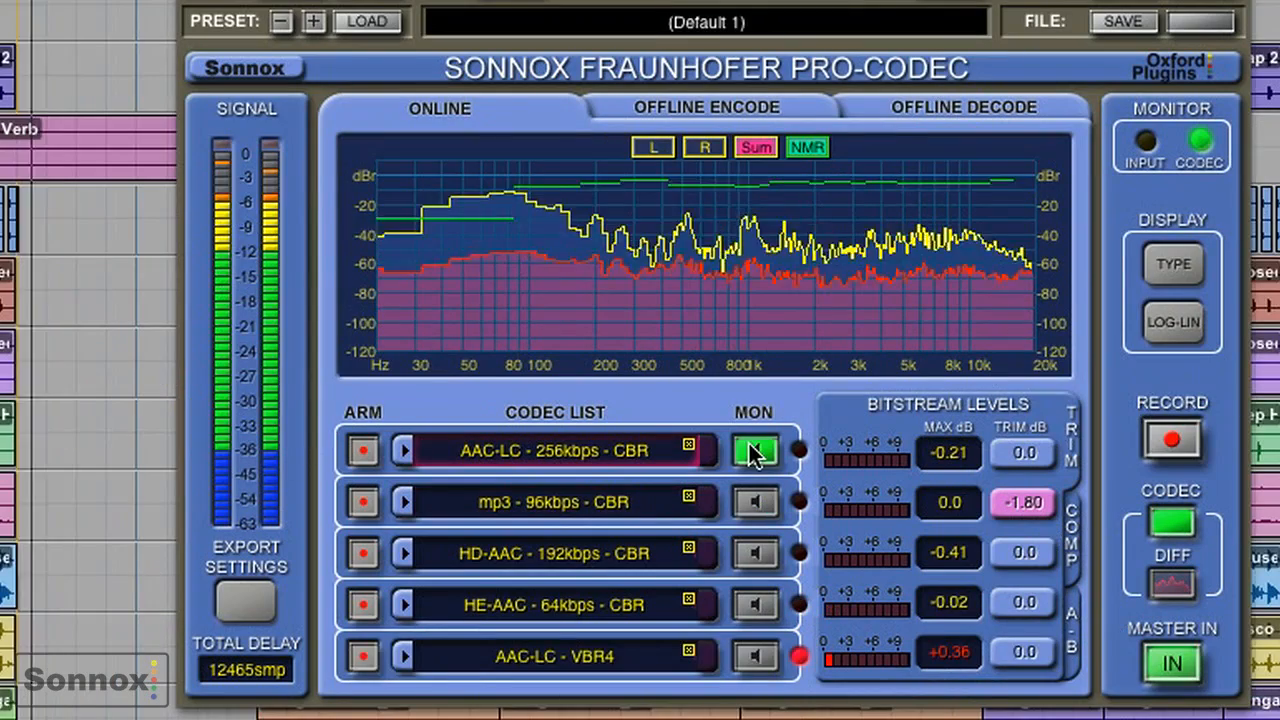
# - Audition the mp3, HD-AAC, HE-AAC and AAC-LC VBR4 codecs one after another
pyautogui.click(755, 505)
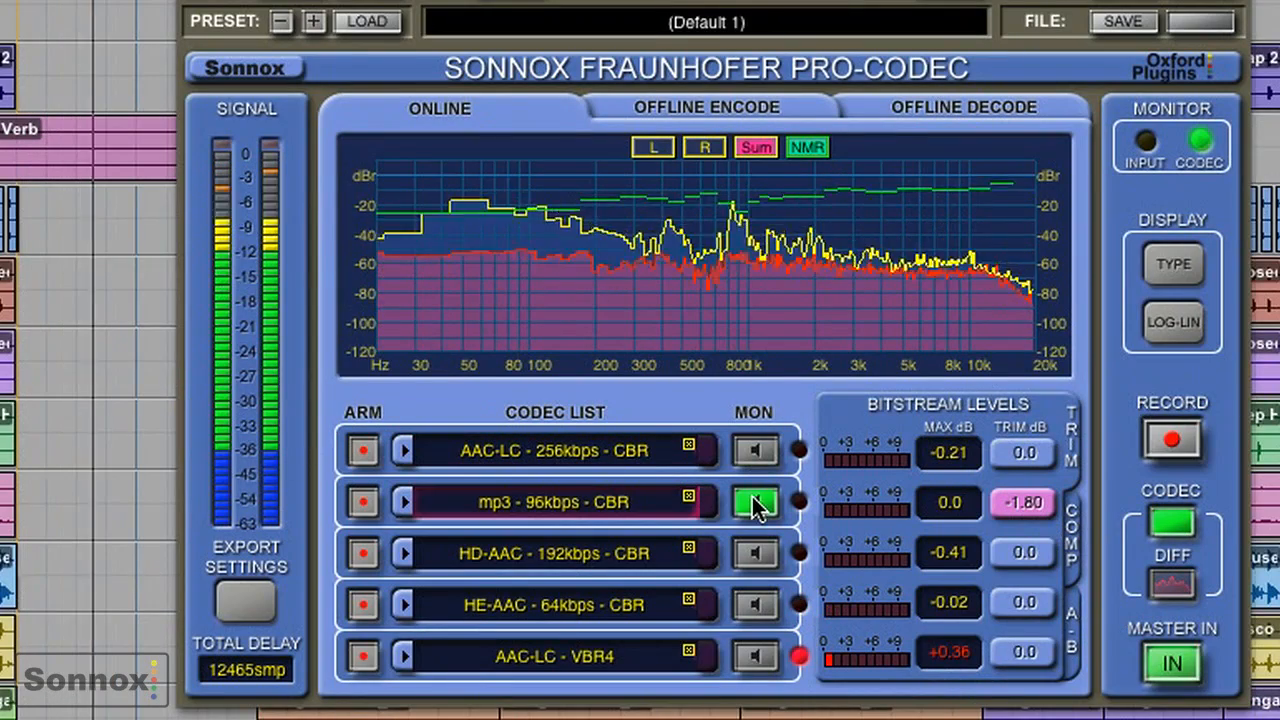
pyautogui.click(756, 553)
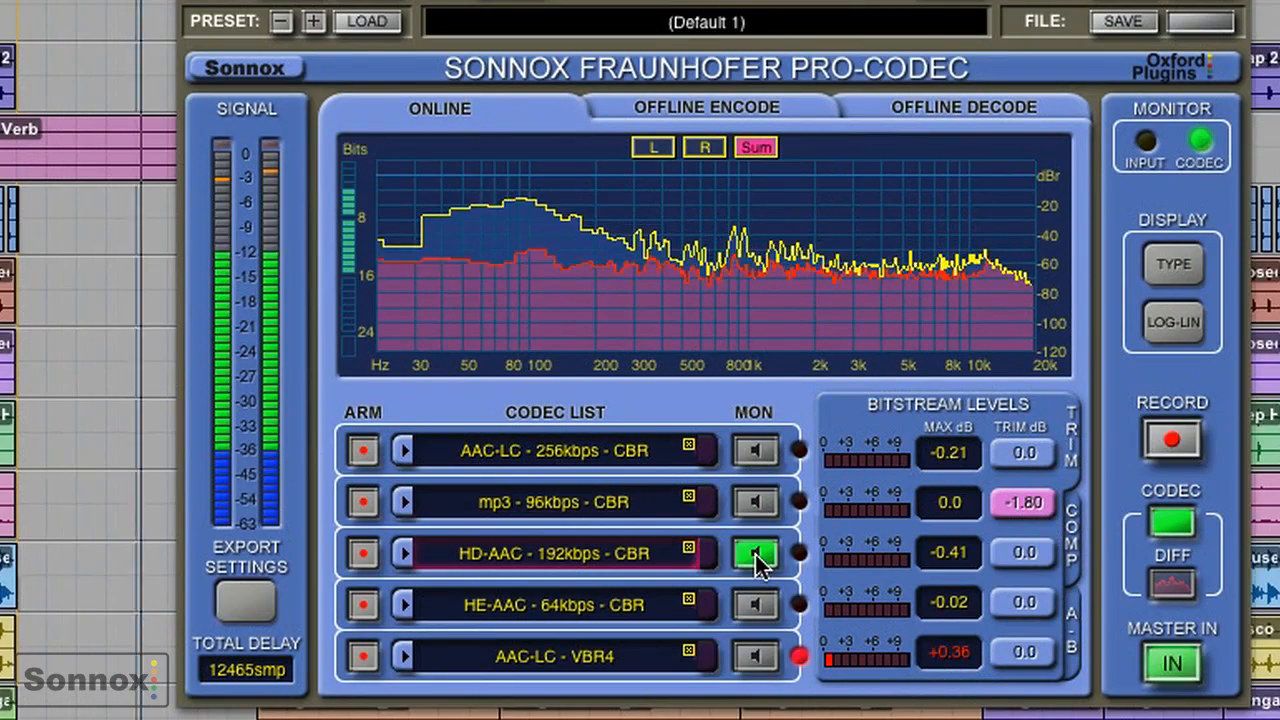
pyautogui.click(758, 604)
pyautogui.click(757, 656)
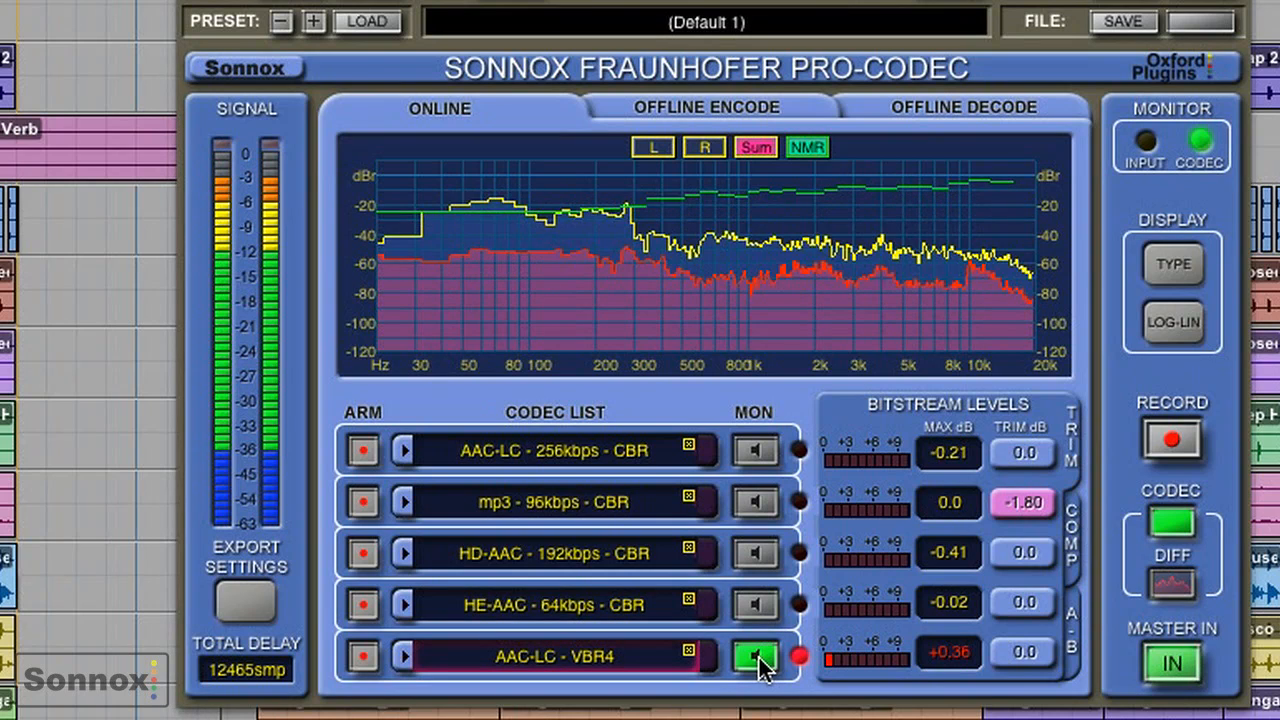
# - Set up an A-B audition with mp3 96kbps as source A and AAC-LC VBR4 as source B
pyautogui.click(1075, 660)
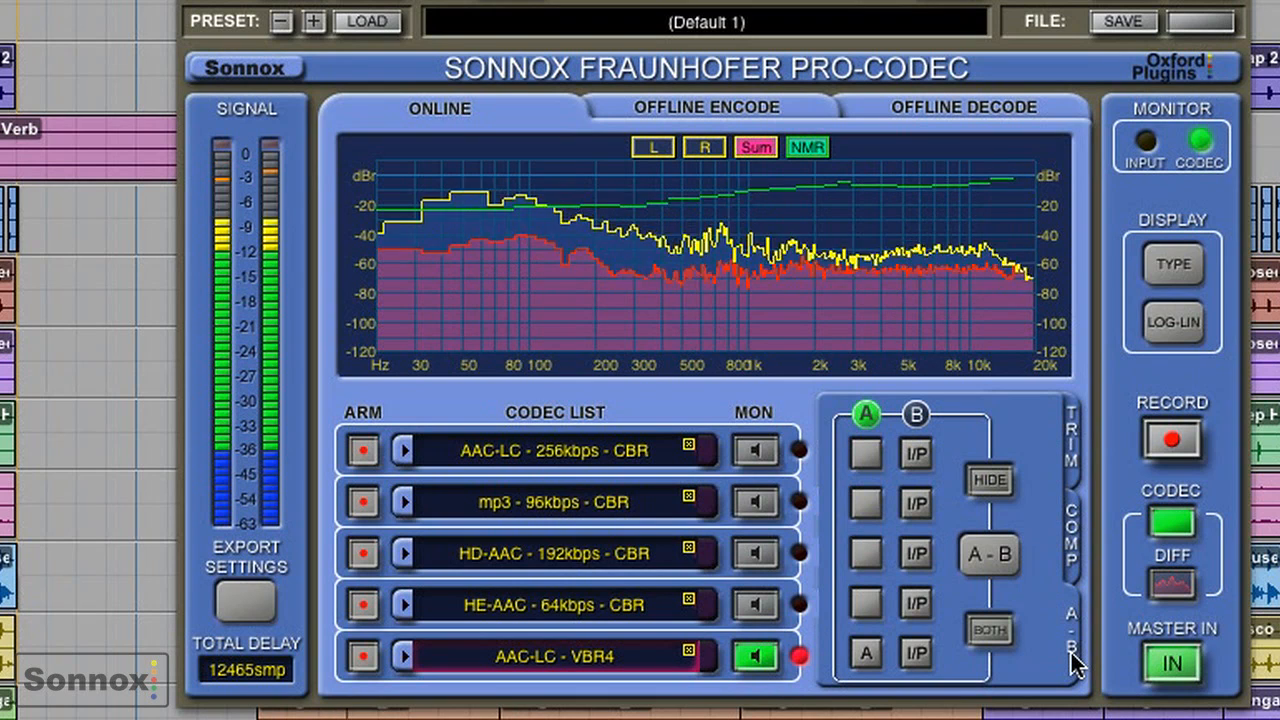
pyautogui.click(867, 502)
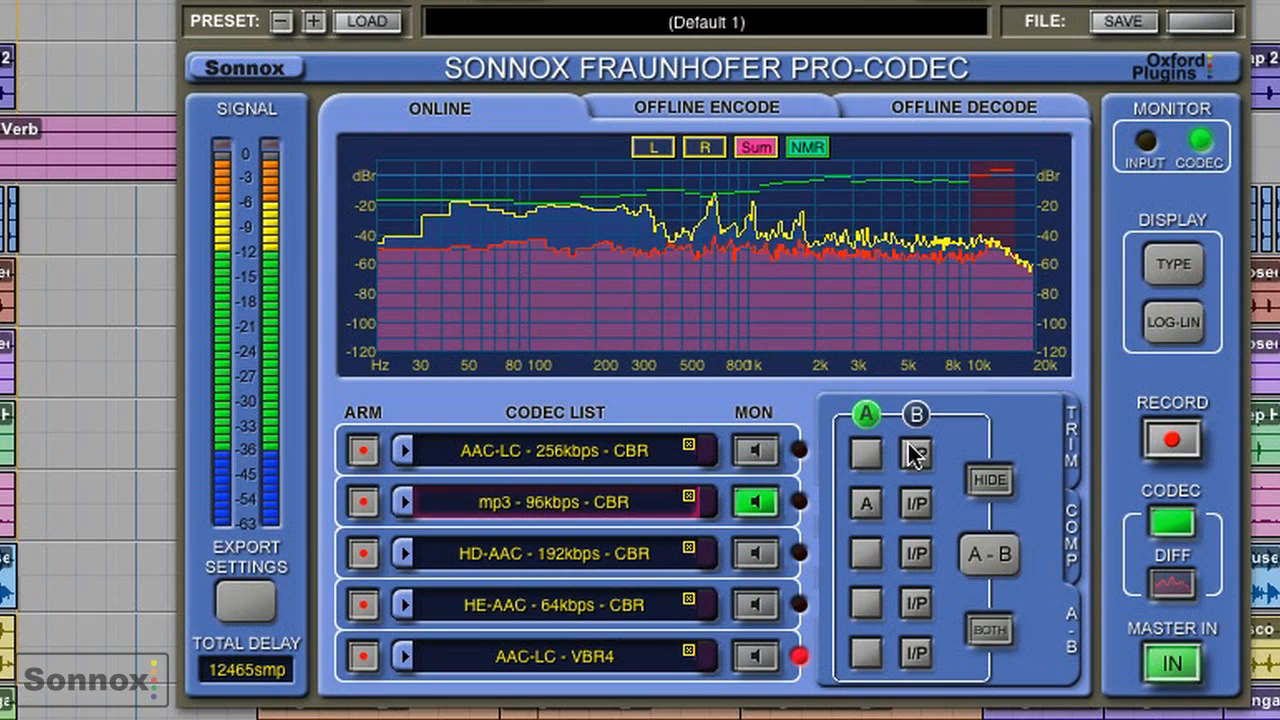
pyautogui.click(918, 654)
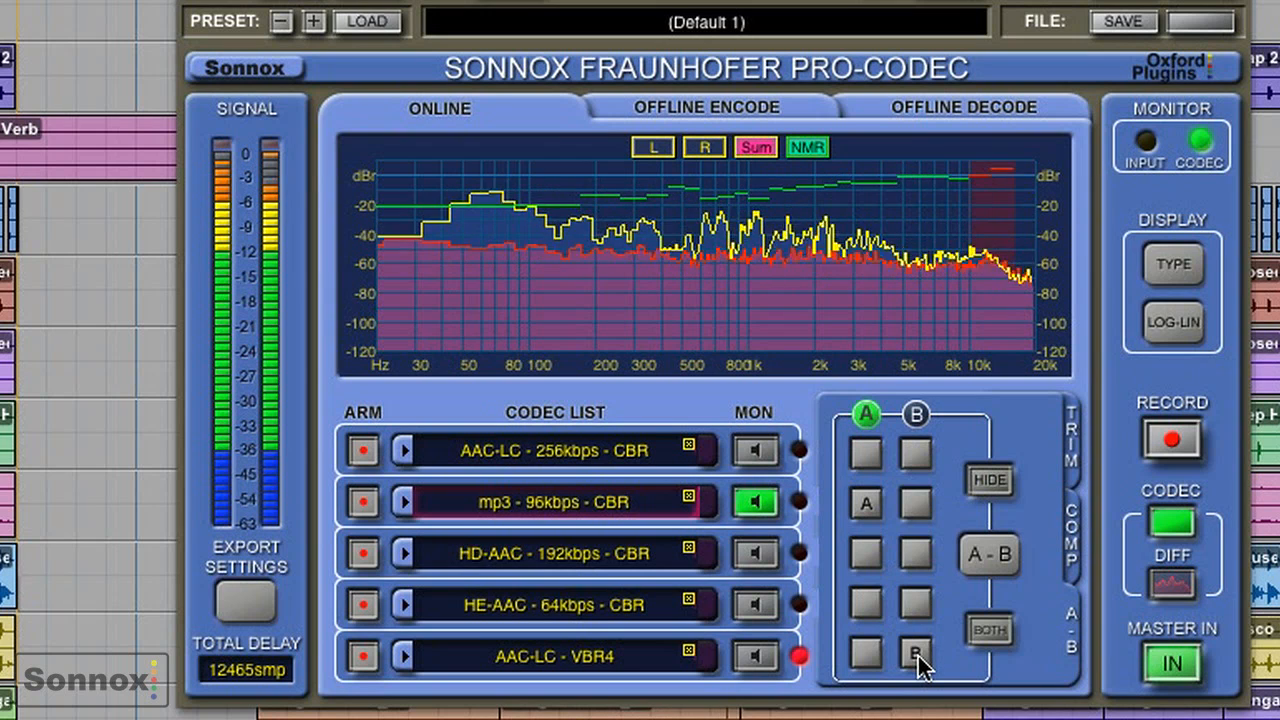
# - Alternate the monitoring between sources A and B several times, then hide which codec is playing and show it again
pyautogui.click(988, 555)
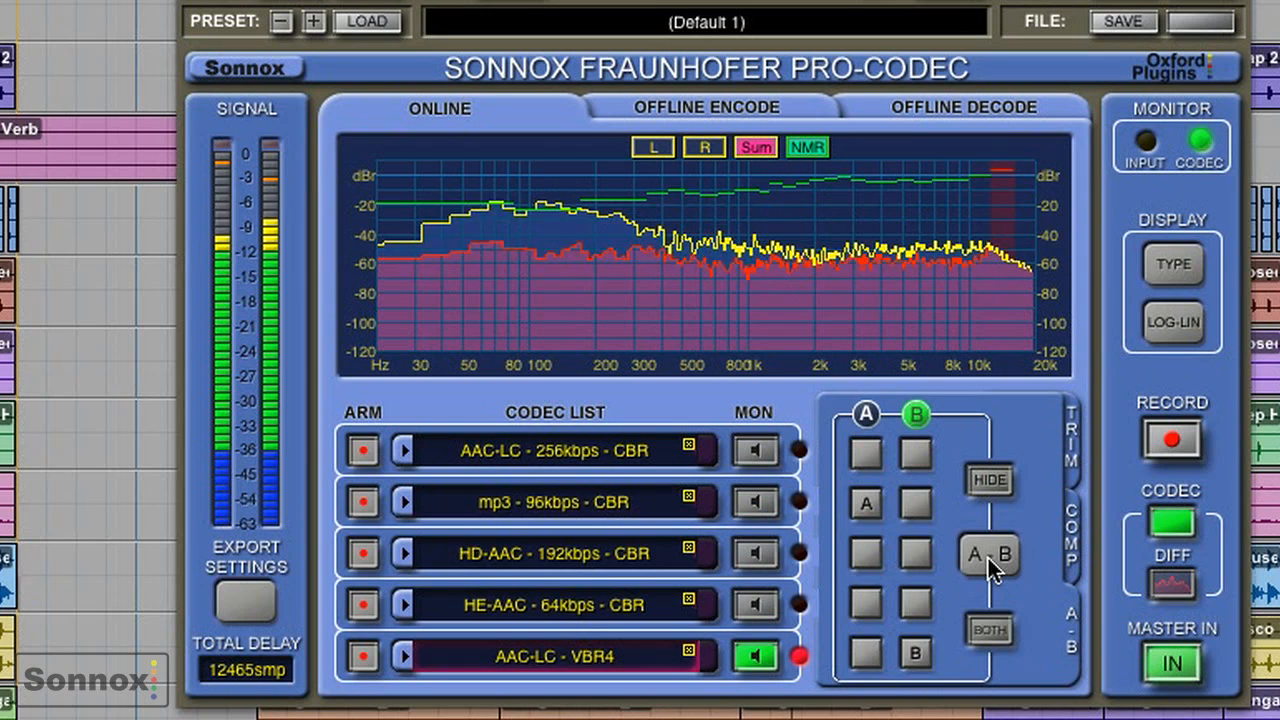
pyautogui.click(988, 555)
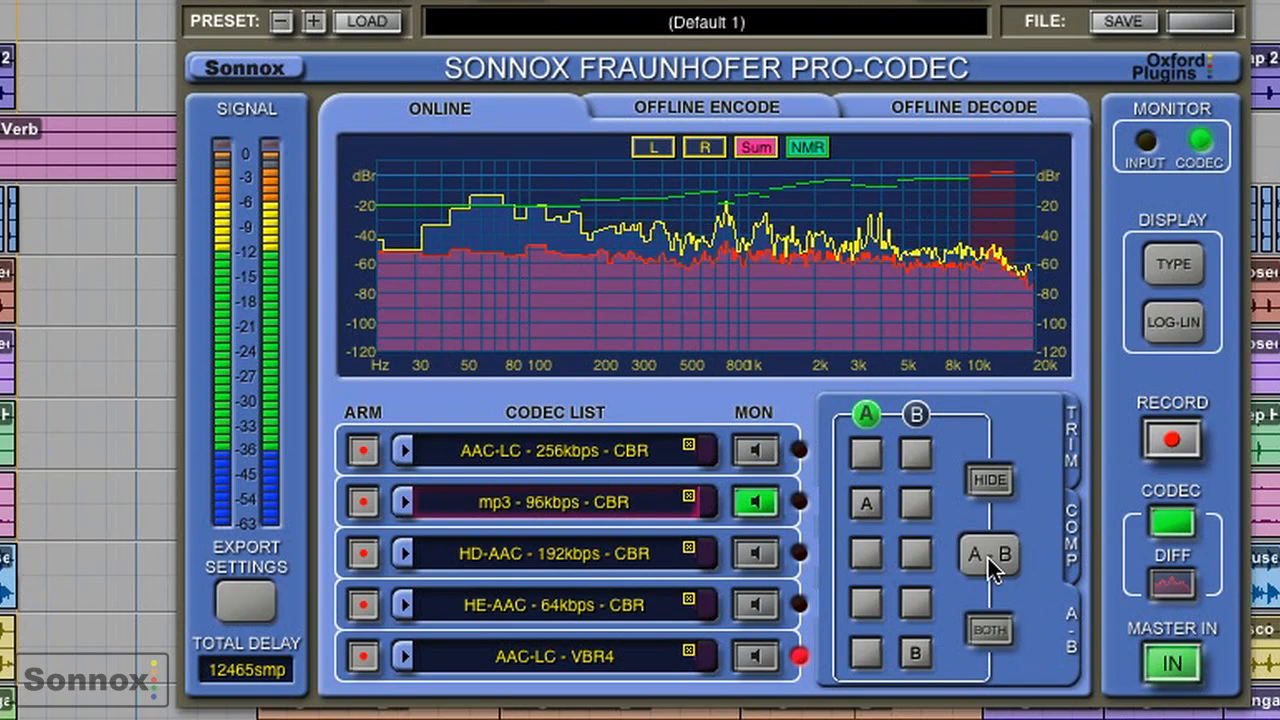
pyautogui.click(988, 558)
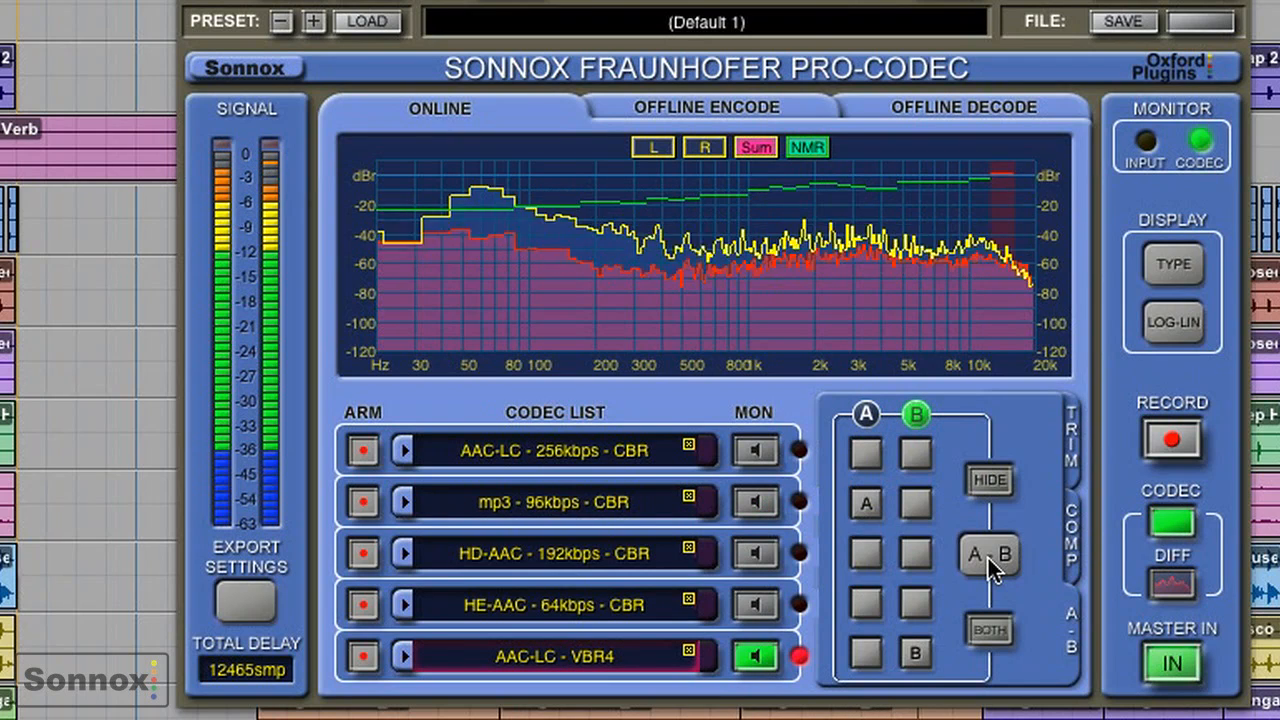
pyautogui.click(988, 558)
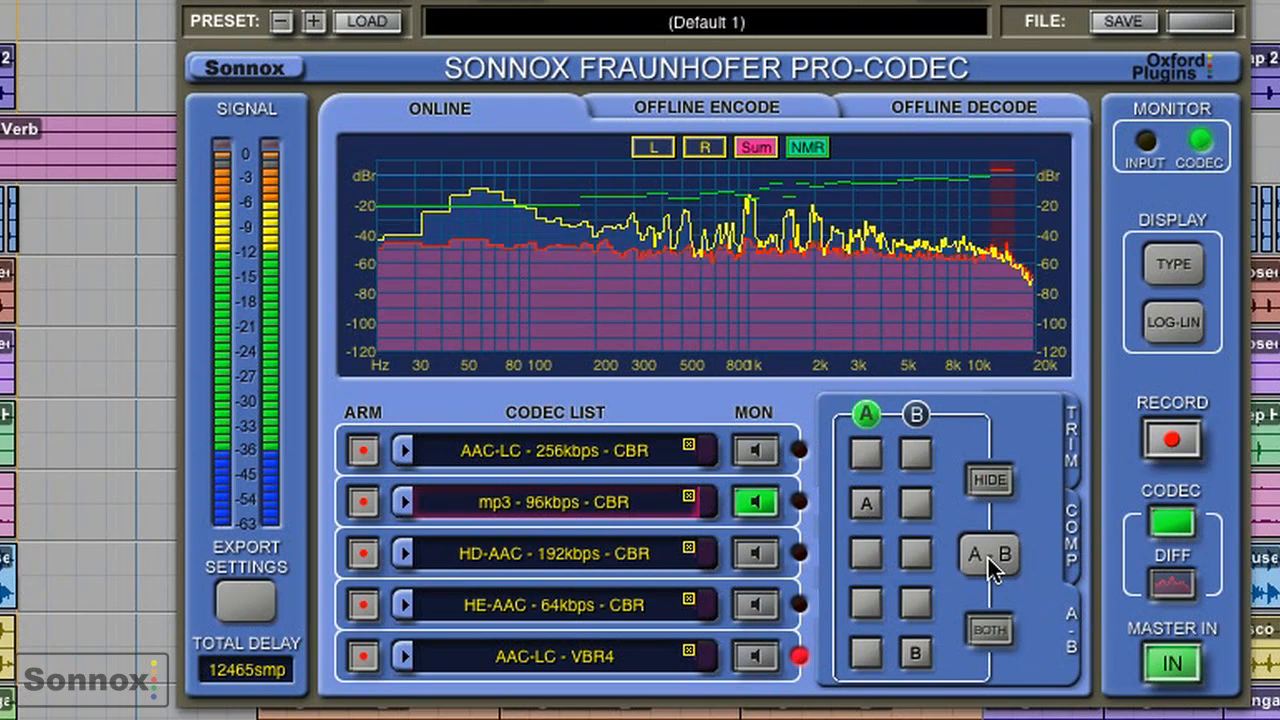
pyautogui.click(988, 558)
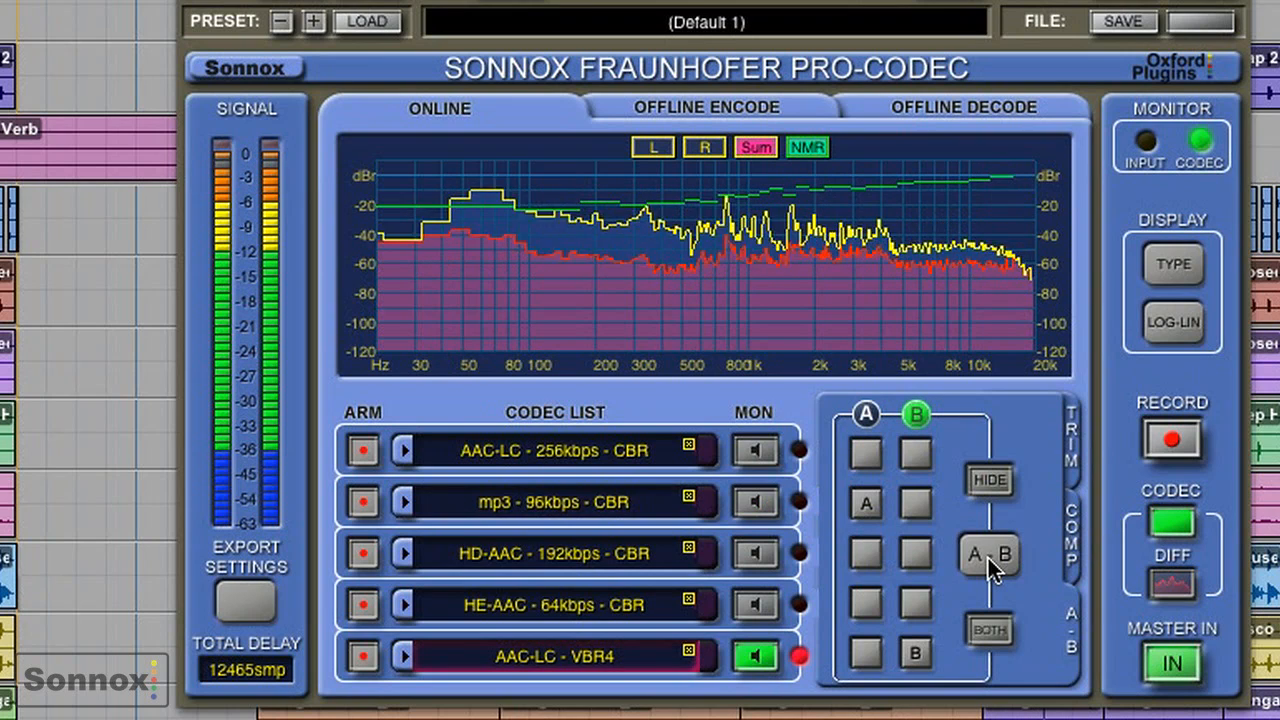
pyautogui.click(988, 558)
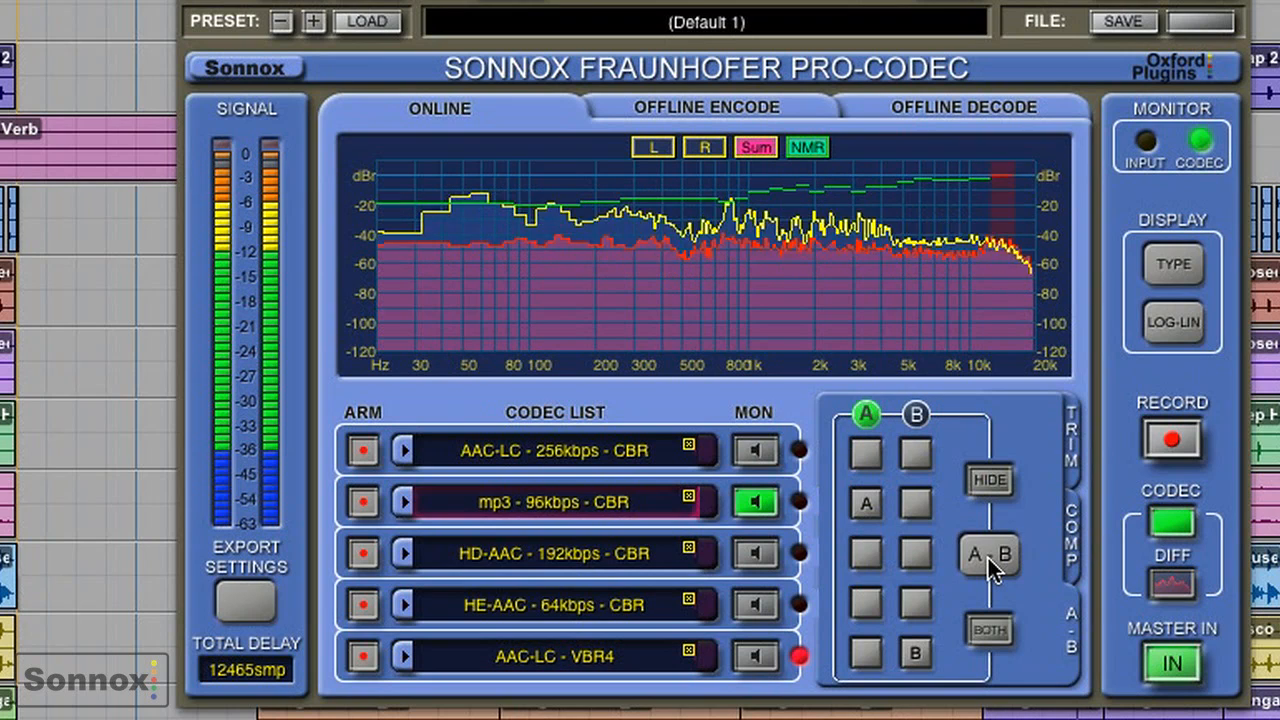
pyautogui.click(989, 480)
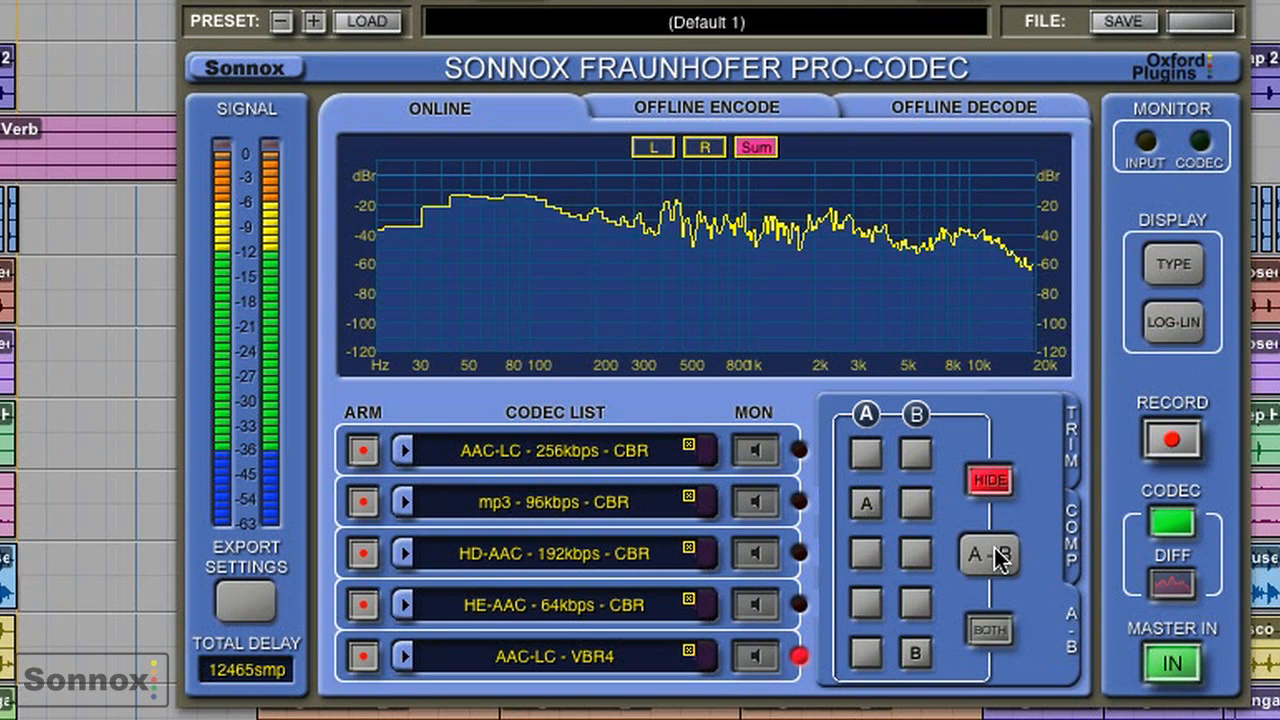
pyautogui.click(988, 480)
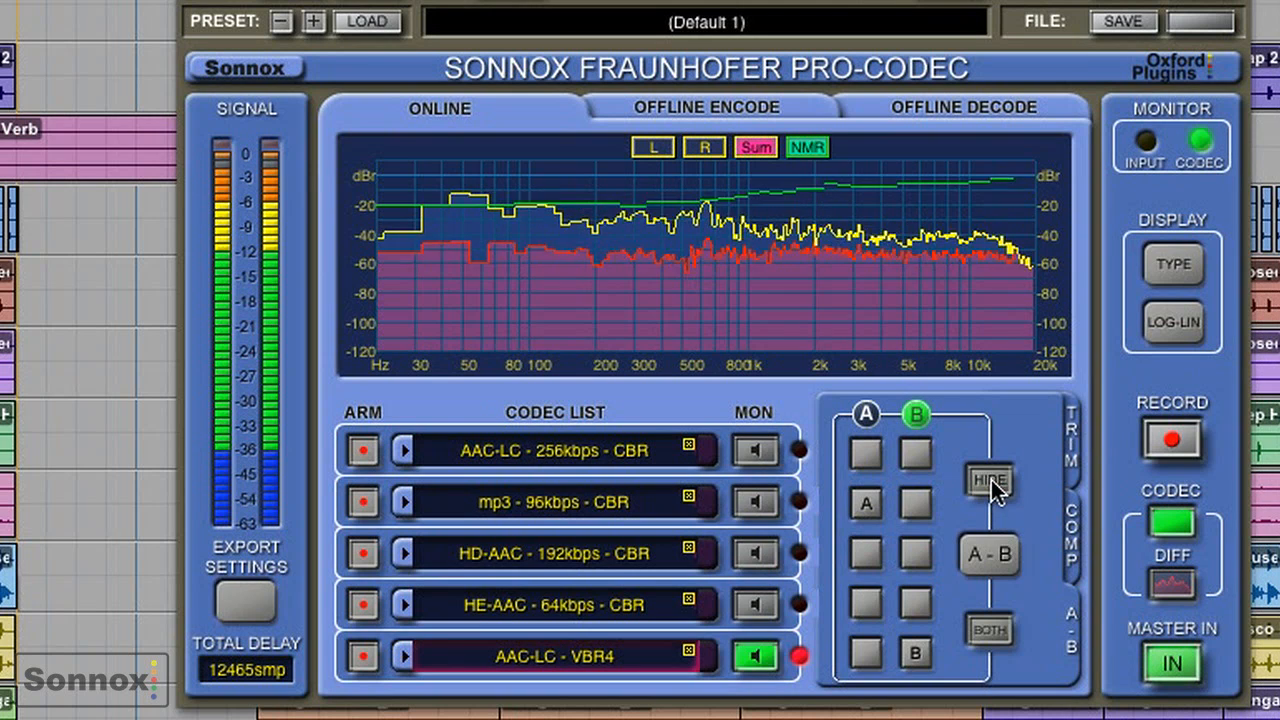
# - Enable A-B-X testing, compare the unknown X with sources A and B, and choose B for the first trial
pyautogui.click(262, 72)
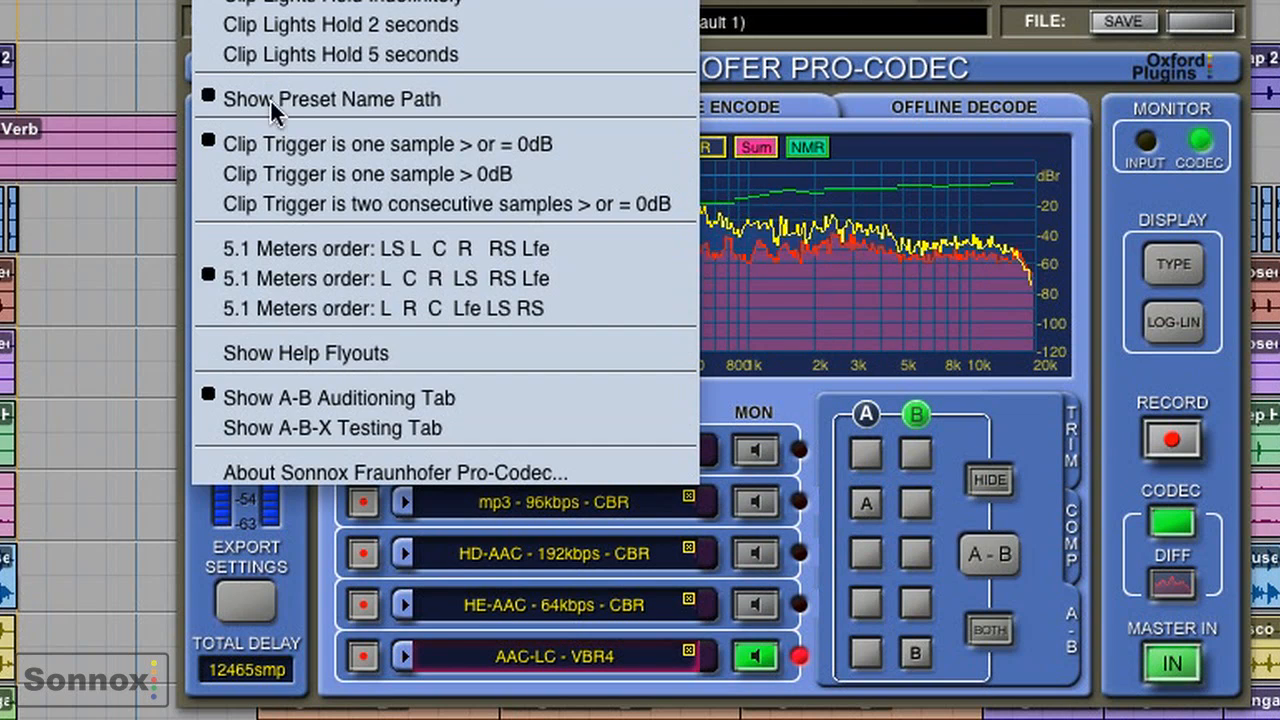
pyautogui.click(340, 428)
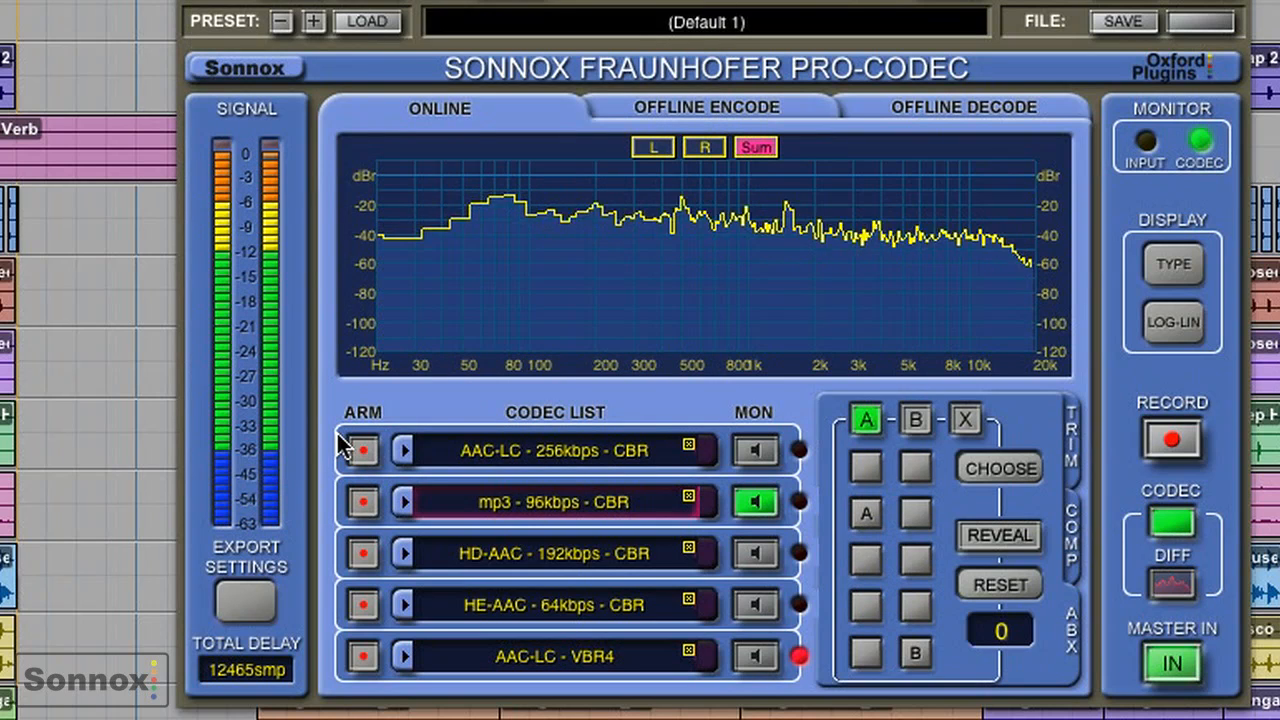
pyautogui.click(968, 425)
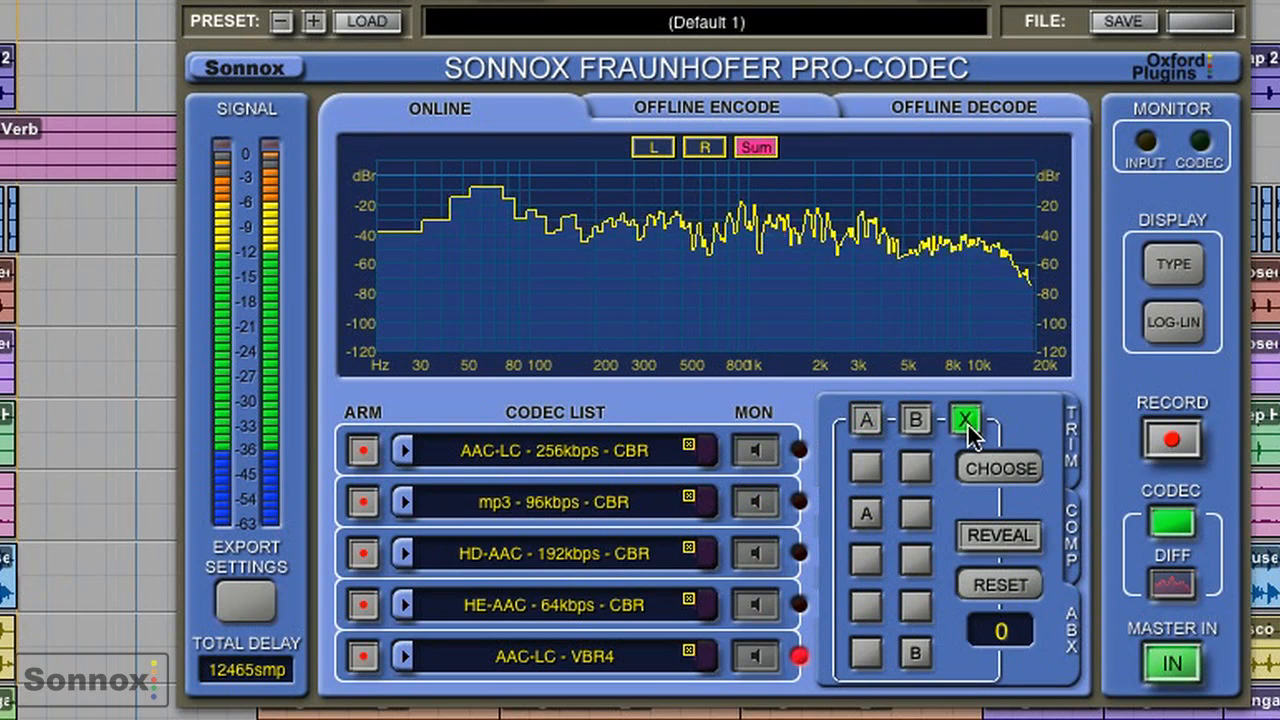
pyautogui.click(916, 420)
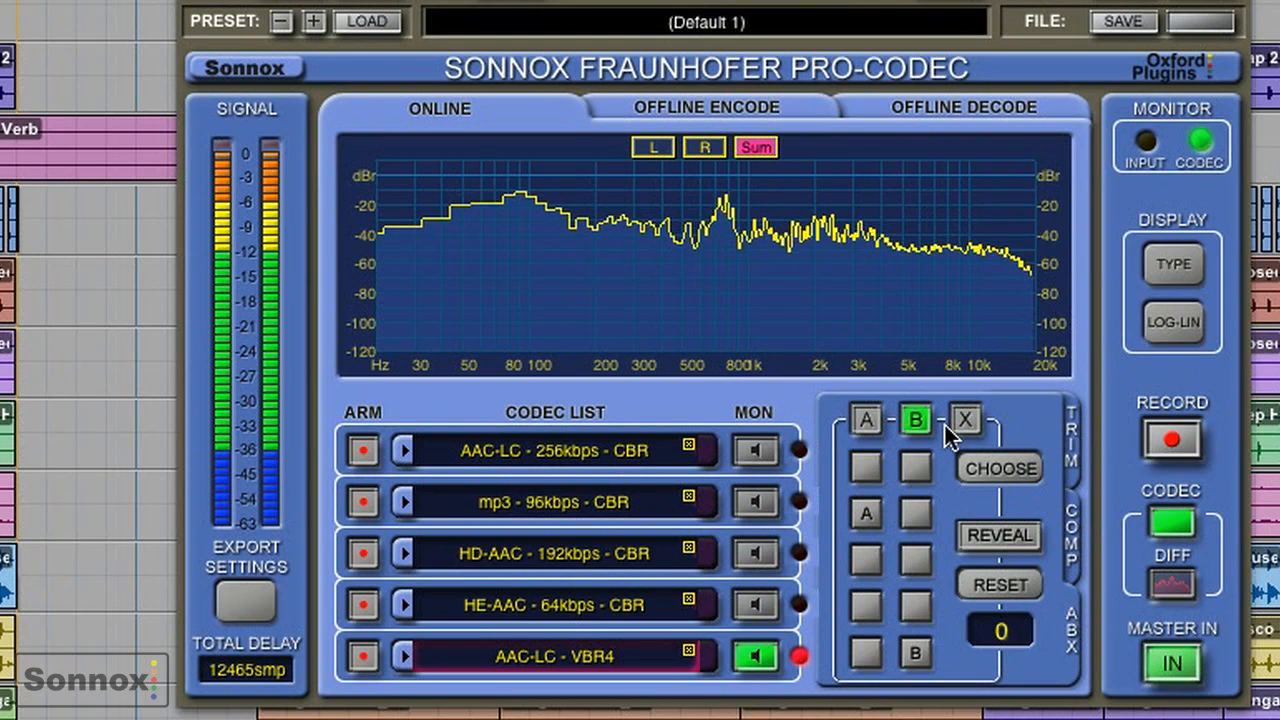
pyautogui.click(964, 422)
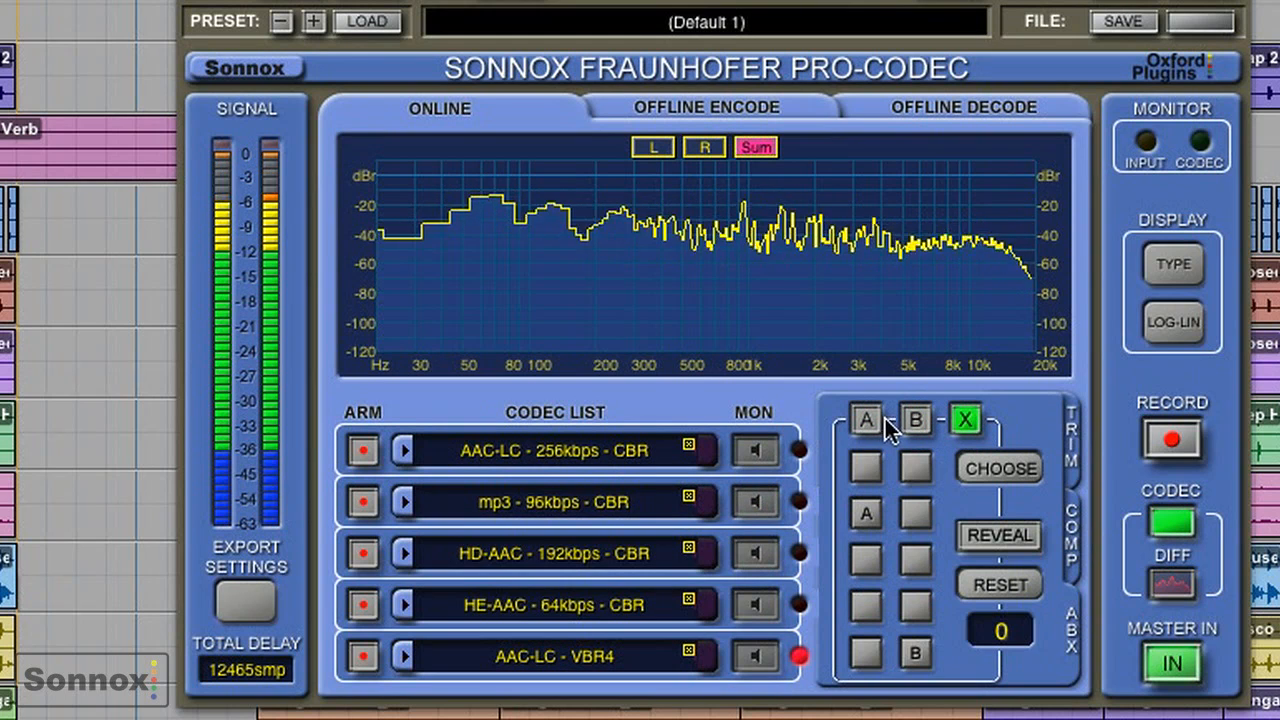
pyautogui.click(918, 419)
pyautogui.click(962, 422)
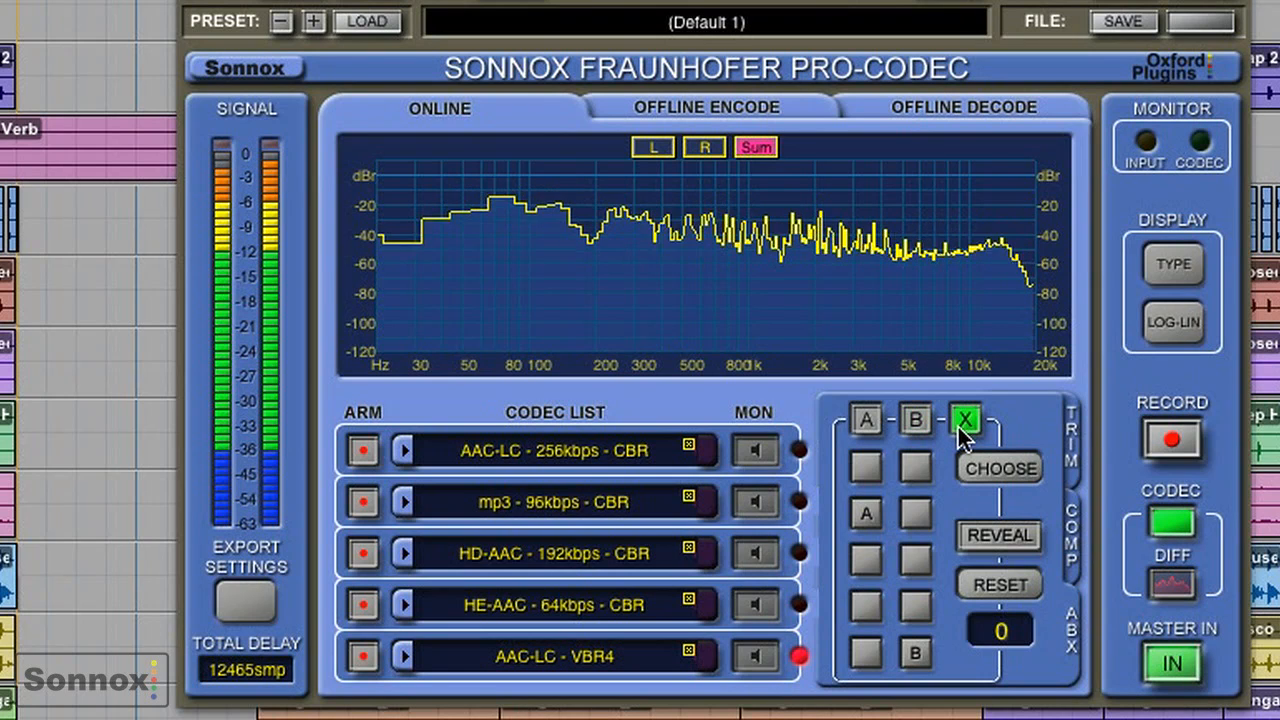
pyautogui.click(868, 419)
pyautogui.click(915, 420)
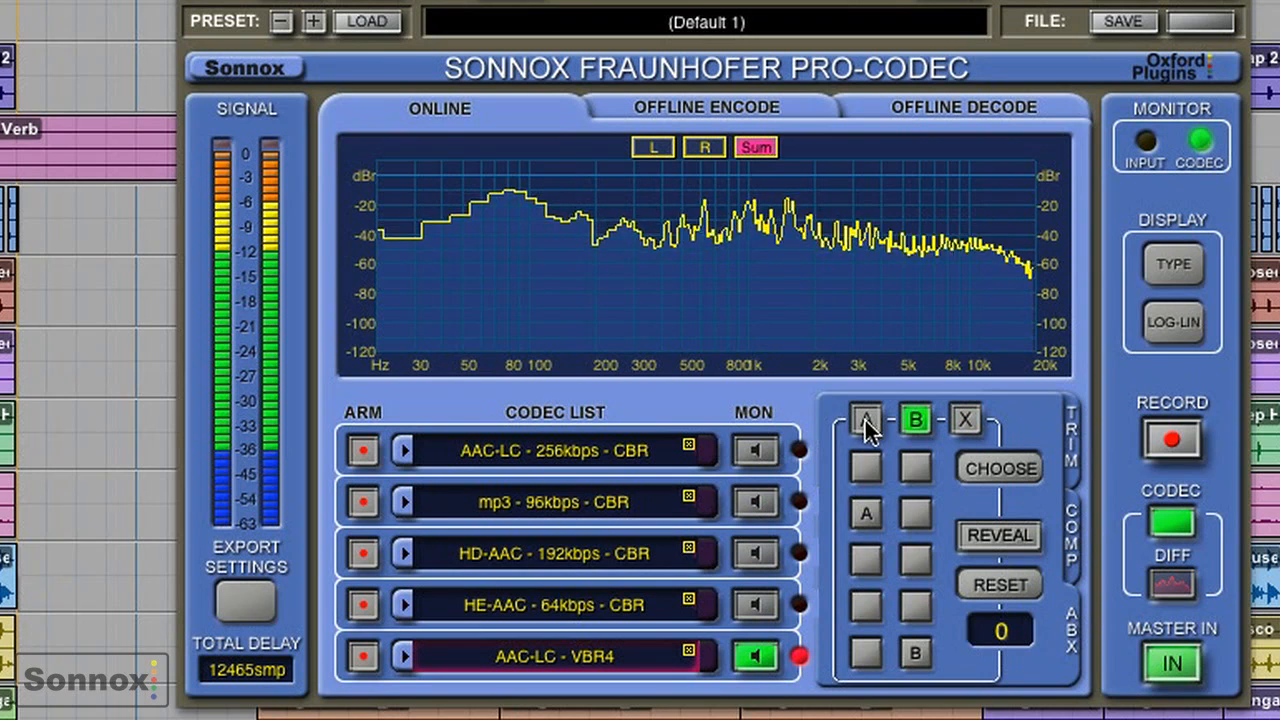
pyautogui.click(873, 424)
pyautogui.click(921, 426)
pyautogui.click(981, 470)
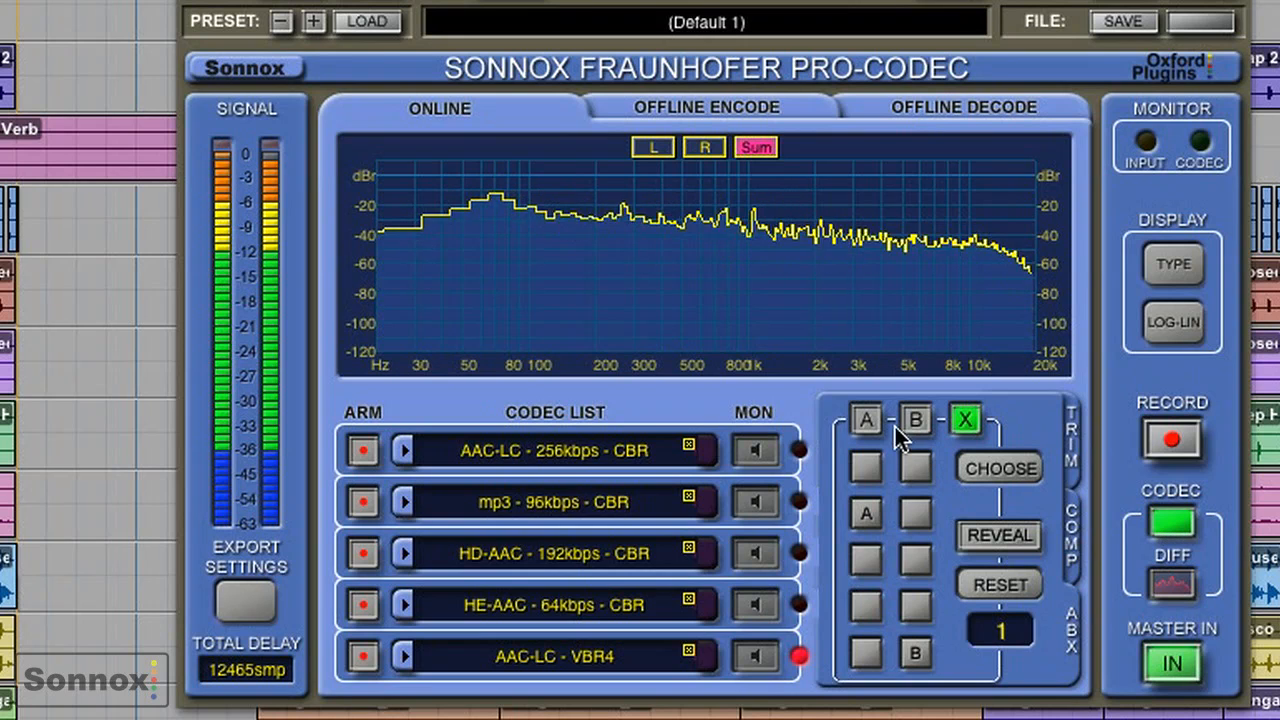
# - Compare A, B and X for a second A-B-X trial, choose B, and reveal the test result
pyautogui.click(866, 420)
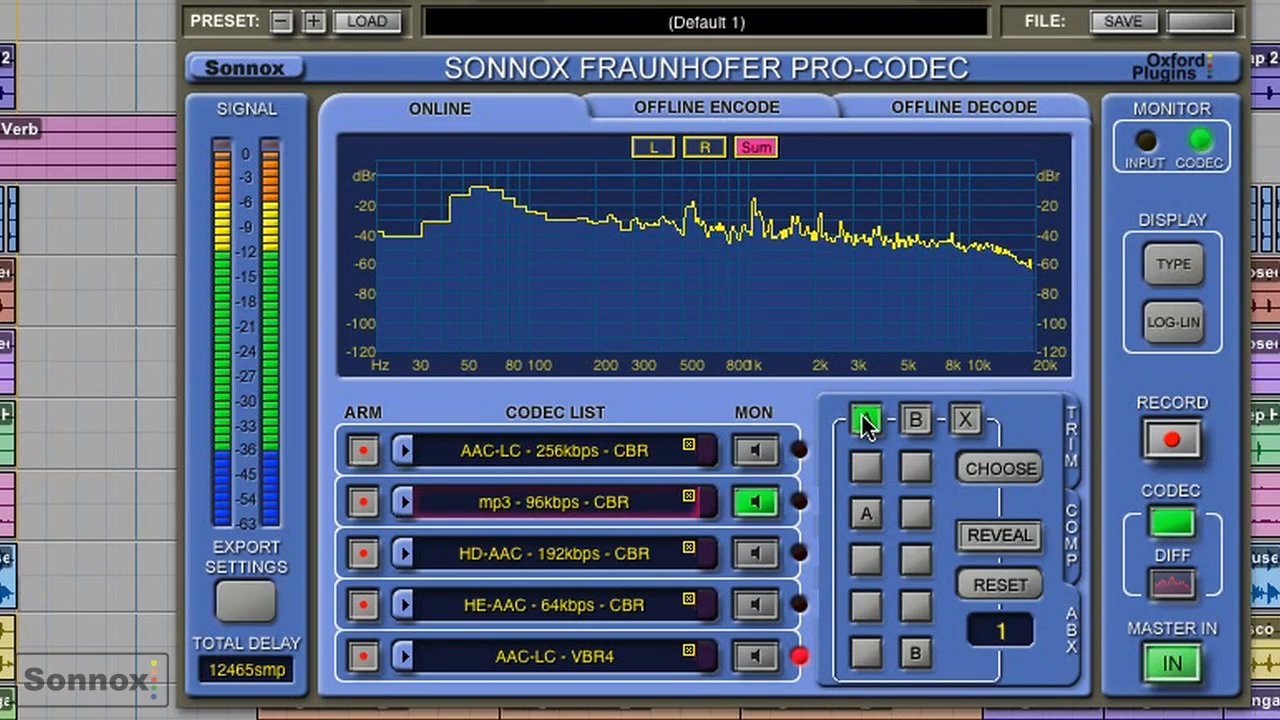
pyautogui.click(961, 421)
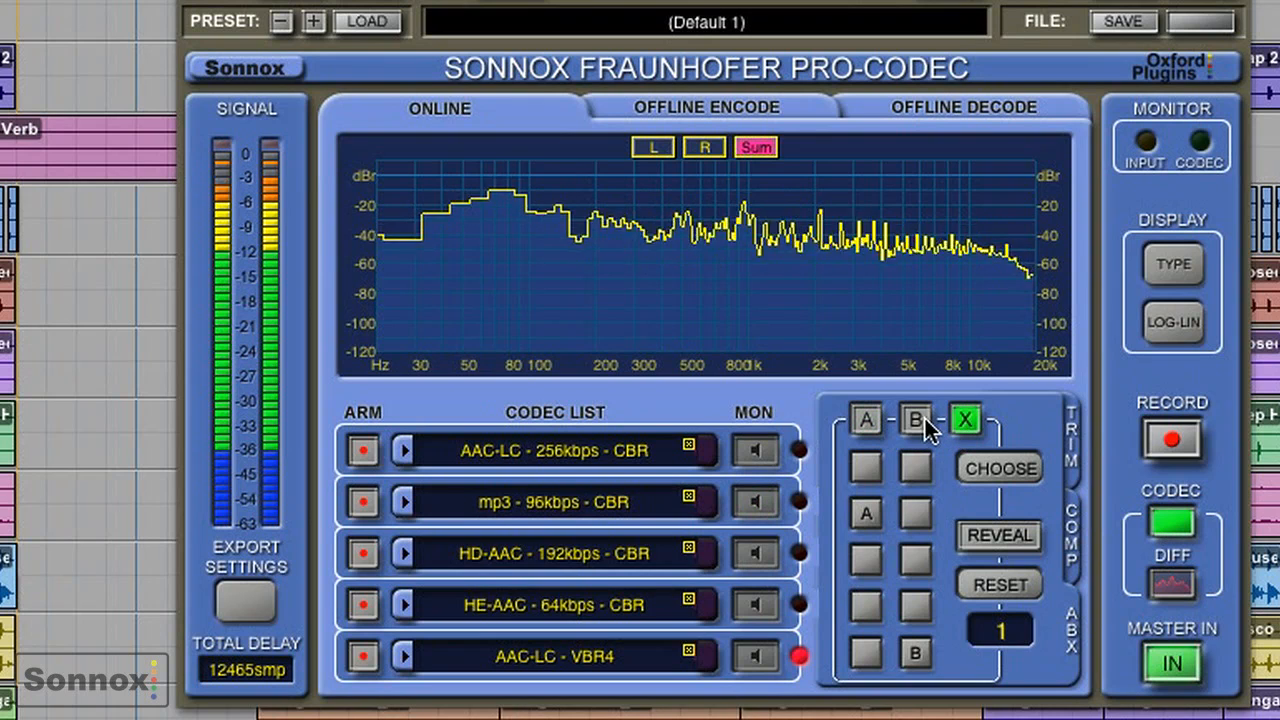
pyautogui.click(917, 420)
pyautogui.click(866, 420)
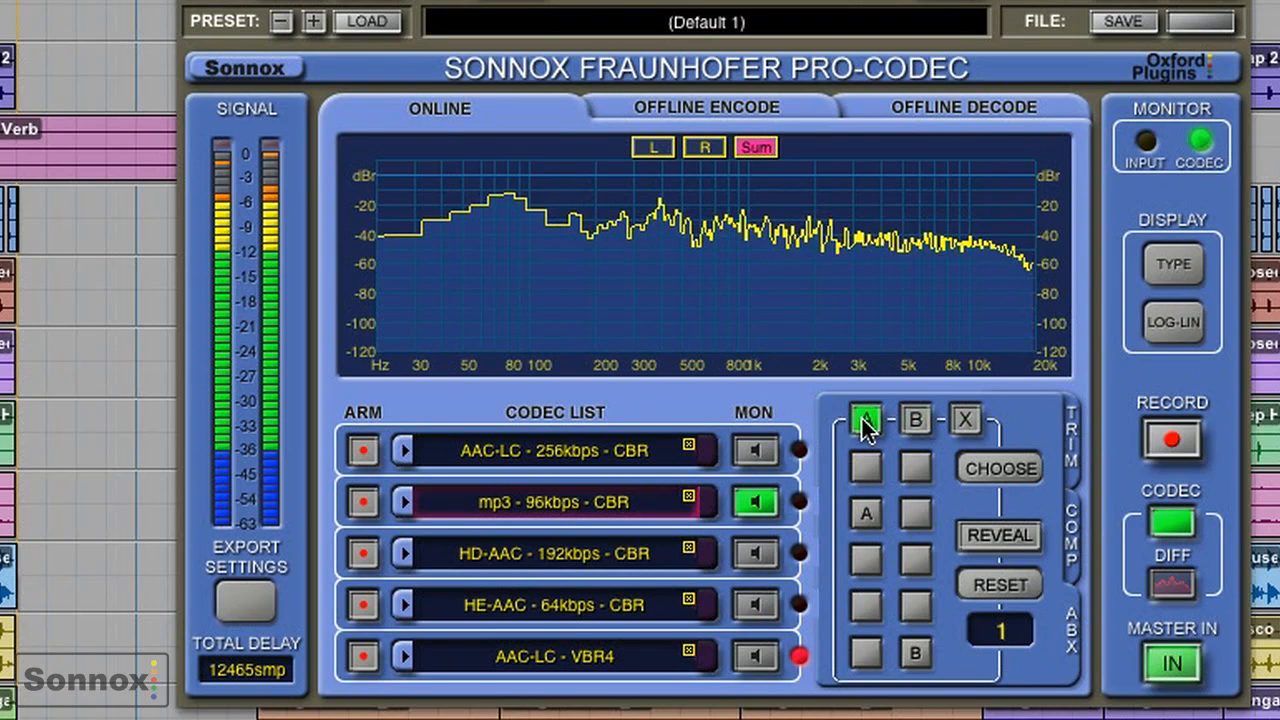
pyautogui.click(910, 425)
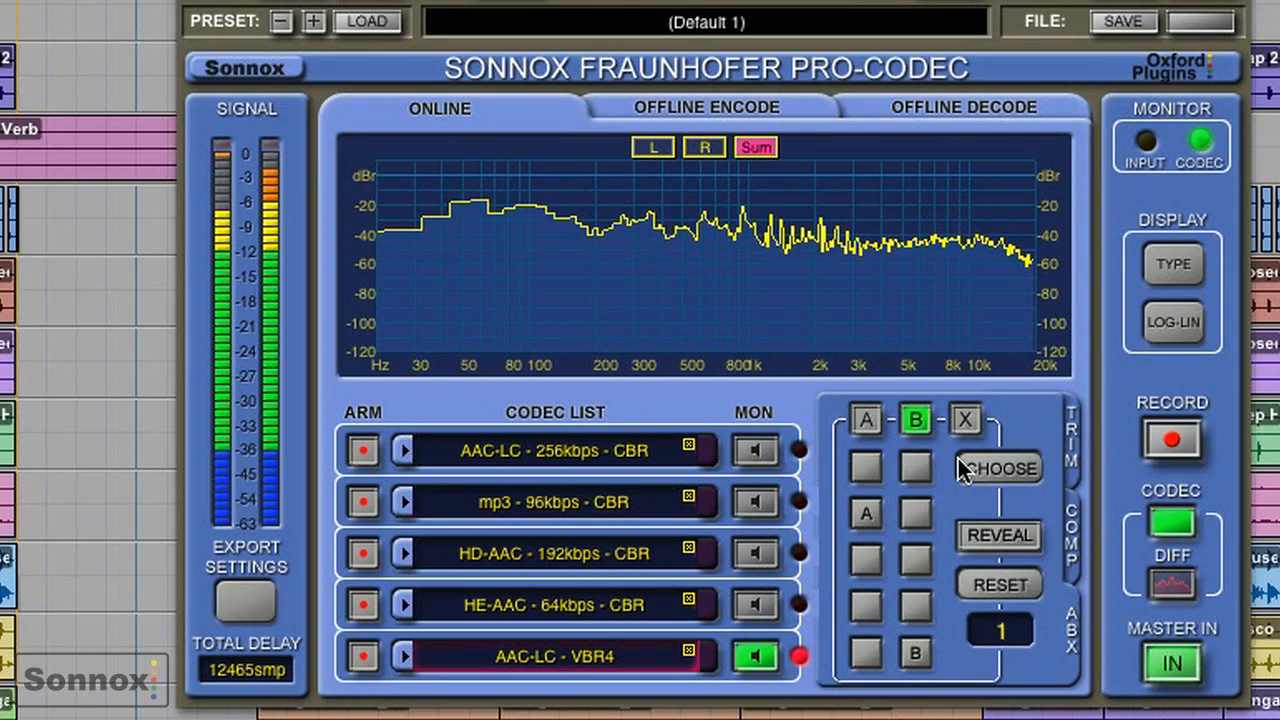
pyautogui.click(988, 466)
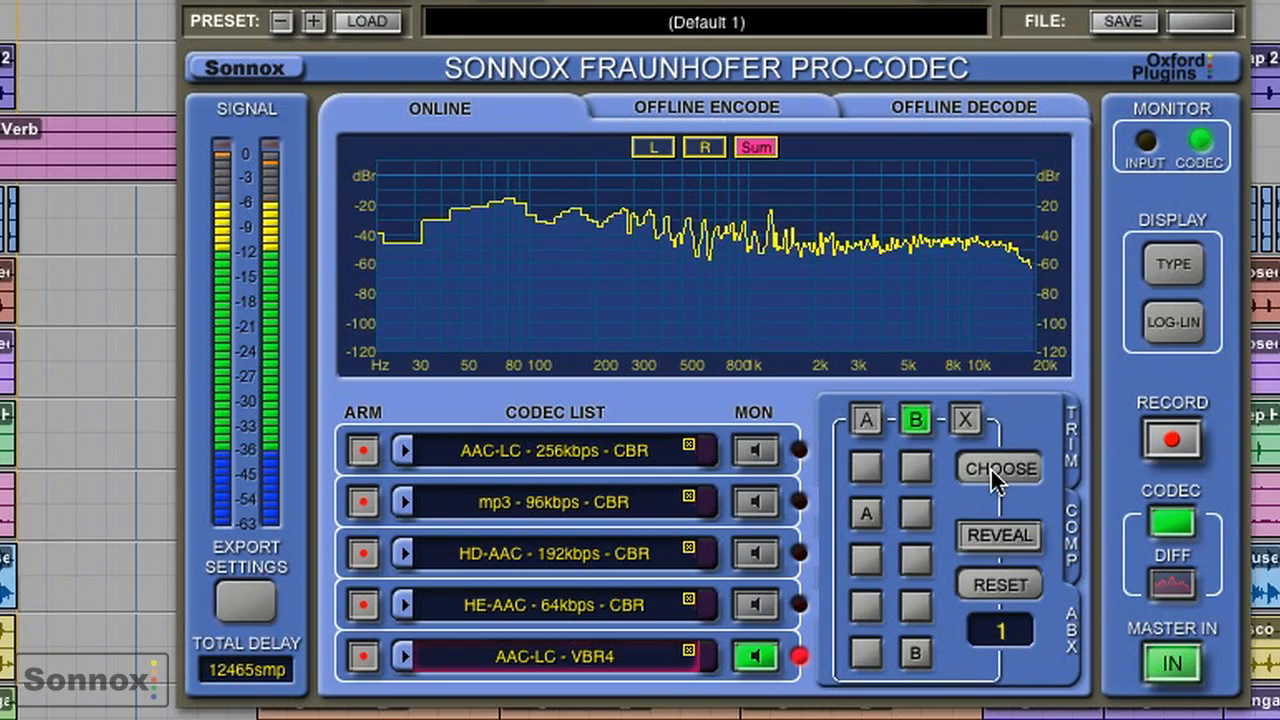
pyautogui.click(870, 423)
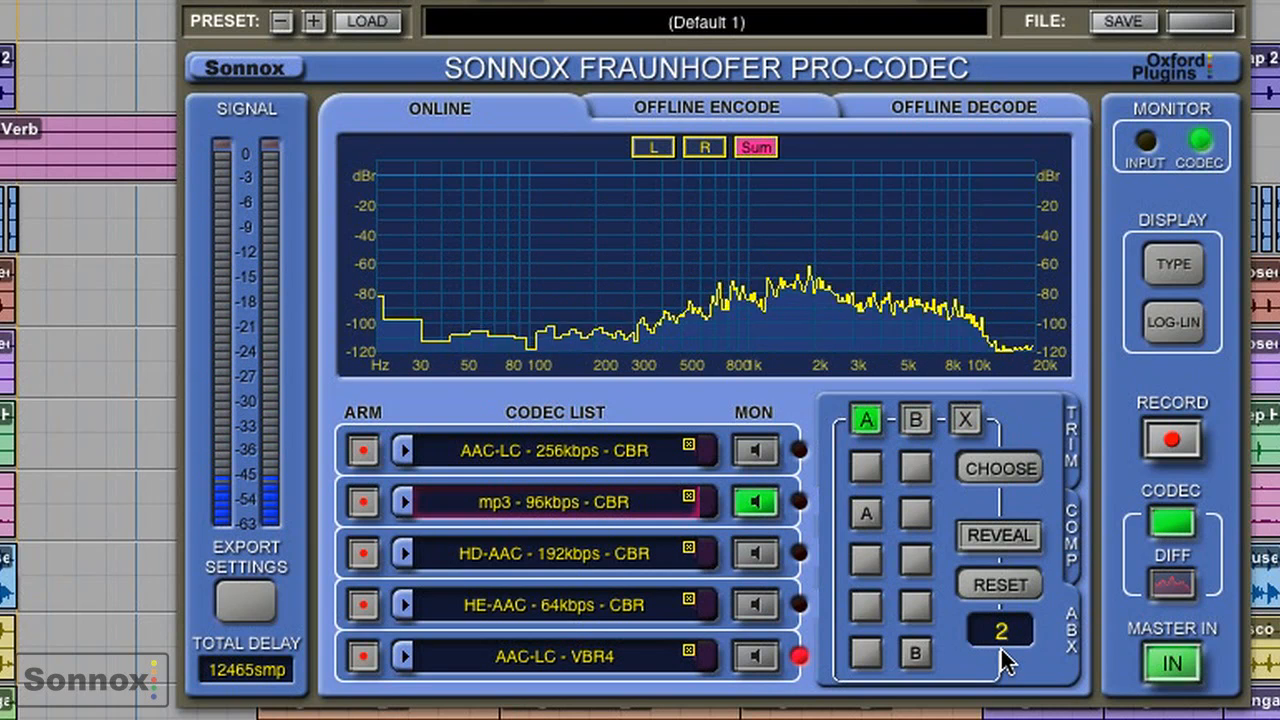
pyautogui.click(1004, 541)
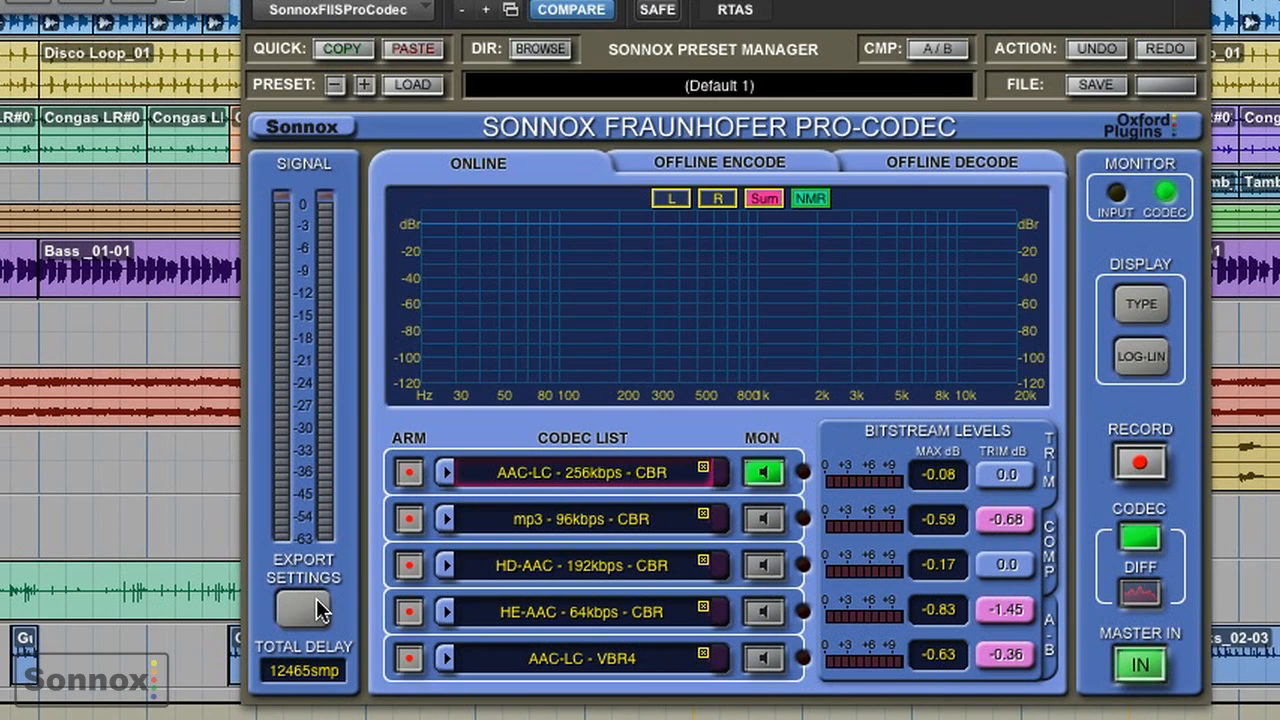
# - Open the export settings and set the custom file name string to Happiness
pyautogui.click(303, 606)
pyautogui.click(433, 309)
pyautogui.press('BackSpace')
pyautogui.write('Happiness')
pyautogui.press('Return')
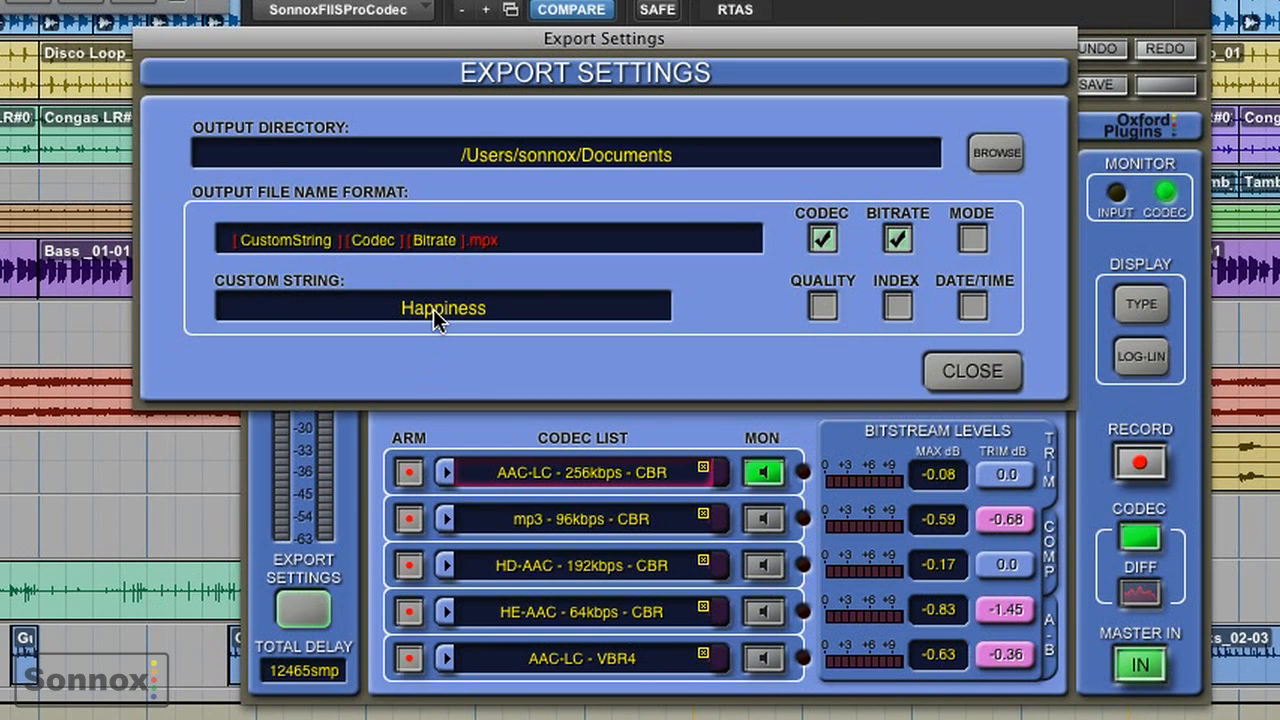
# - Set the export output directory to the Encoded Files folder inside Documents/Audio
pyautogui.click(982, 160)
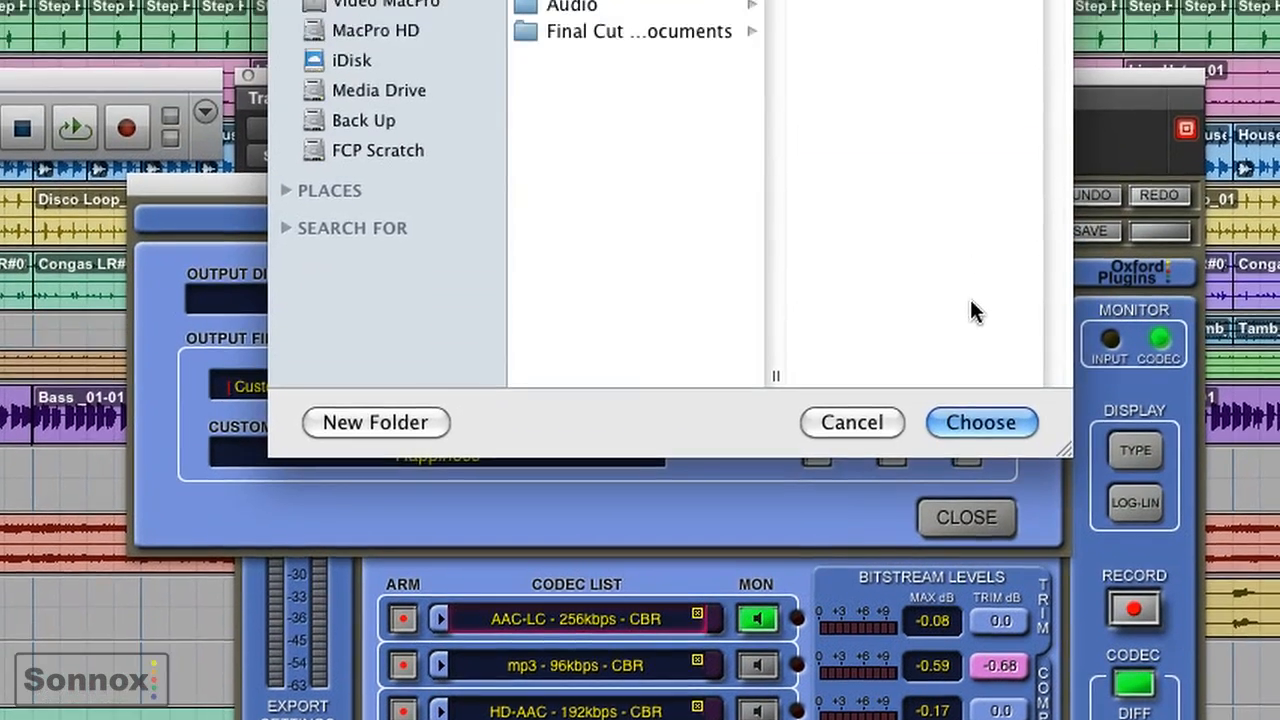
pyautogui.click(583, 45)
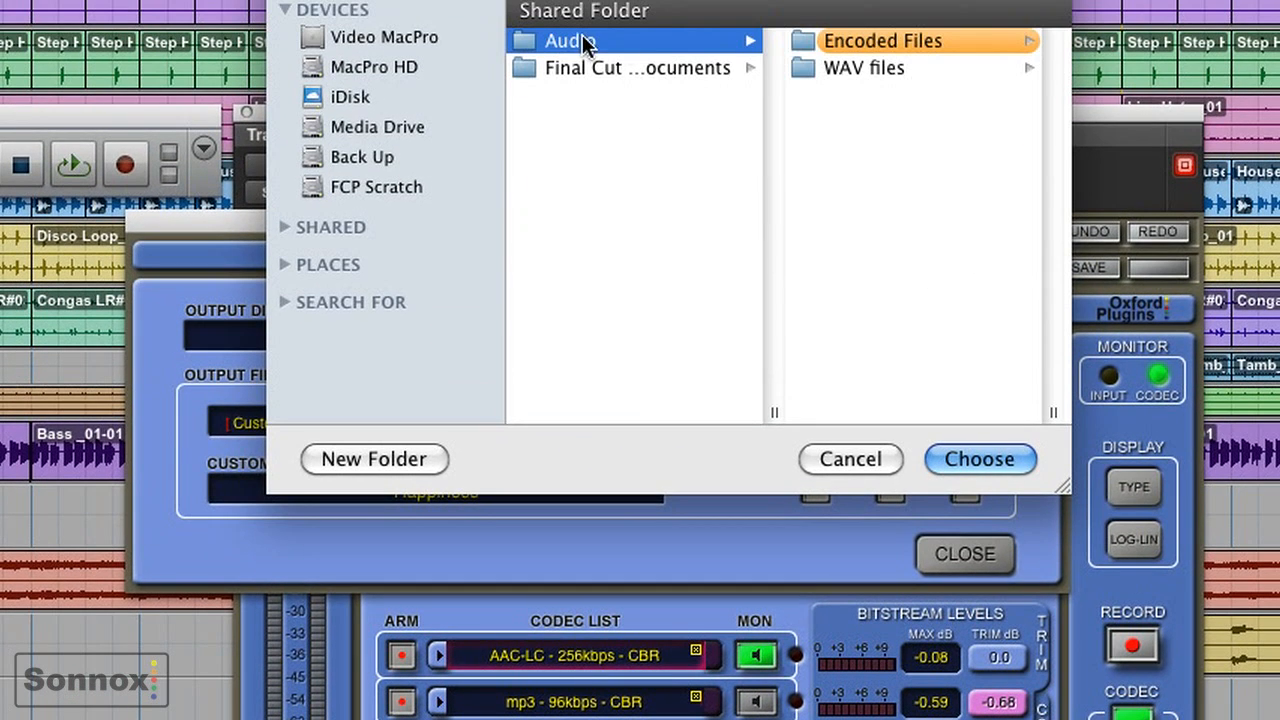
pyautogui.click(861, 42)
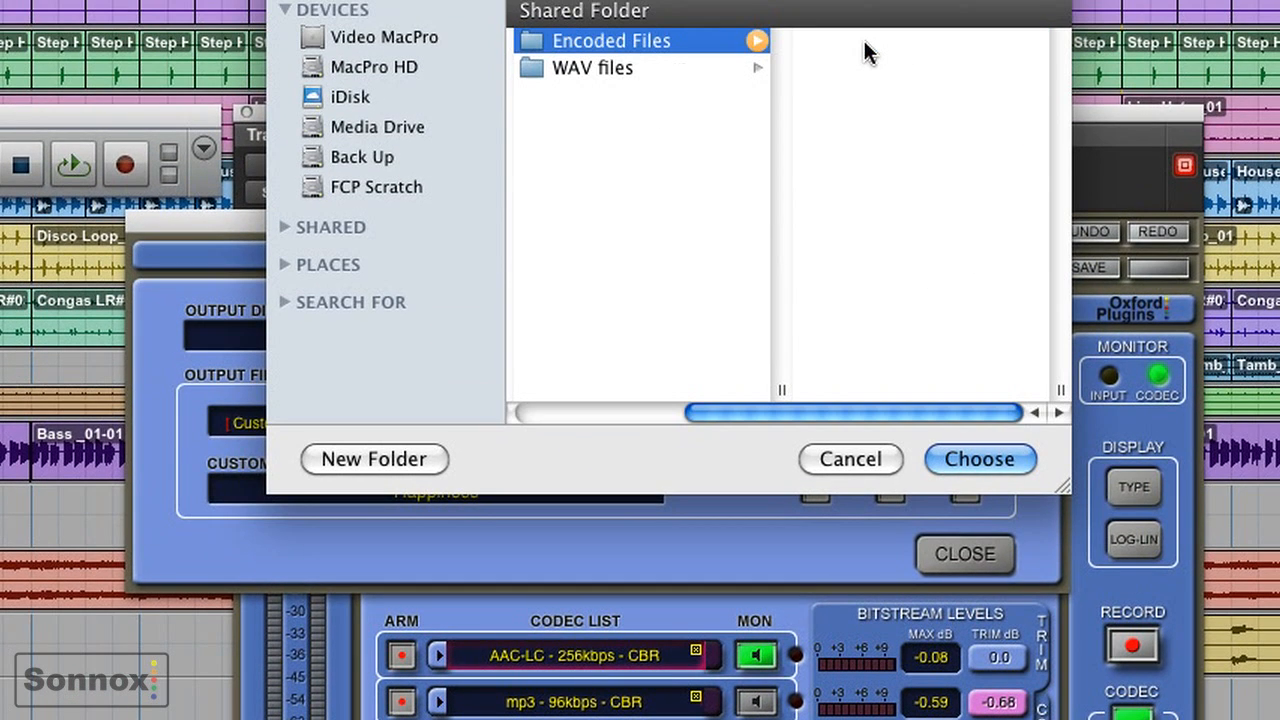
pyautogui.click(981, 459)
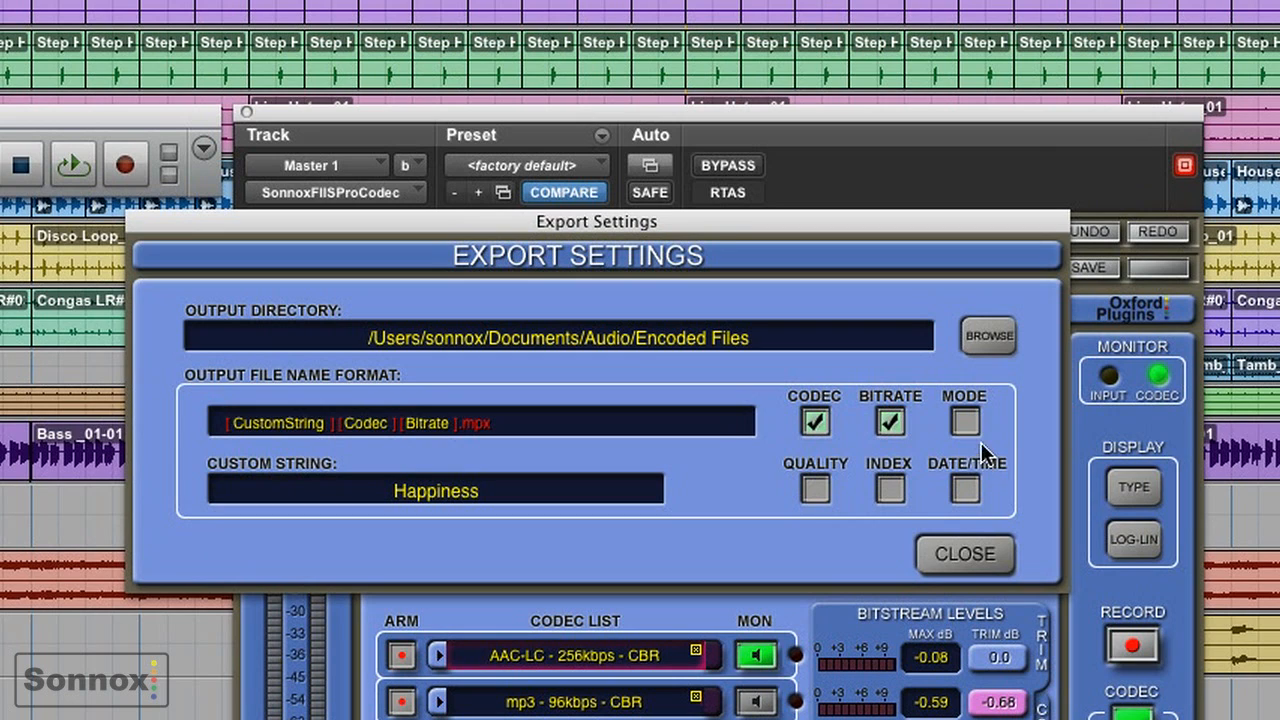
# - Add Quality and Date/Time to the output file name, place DateTime directly after Codec, and close the export settings
pyautogui.click(815, 489)
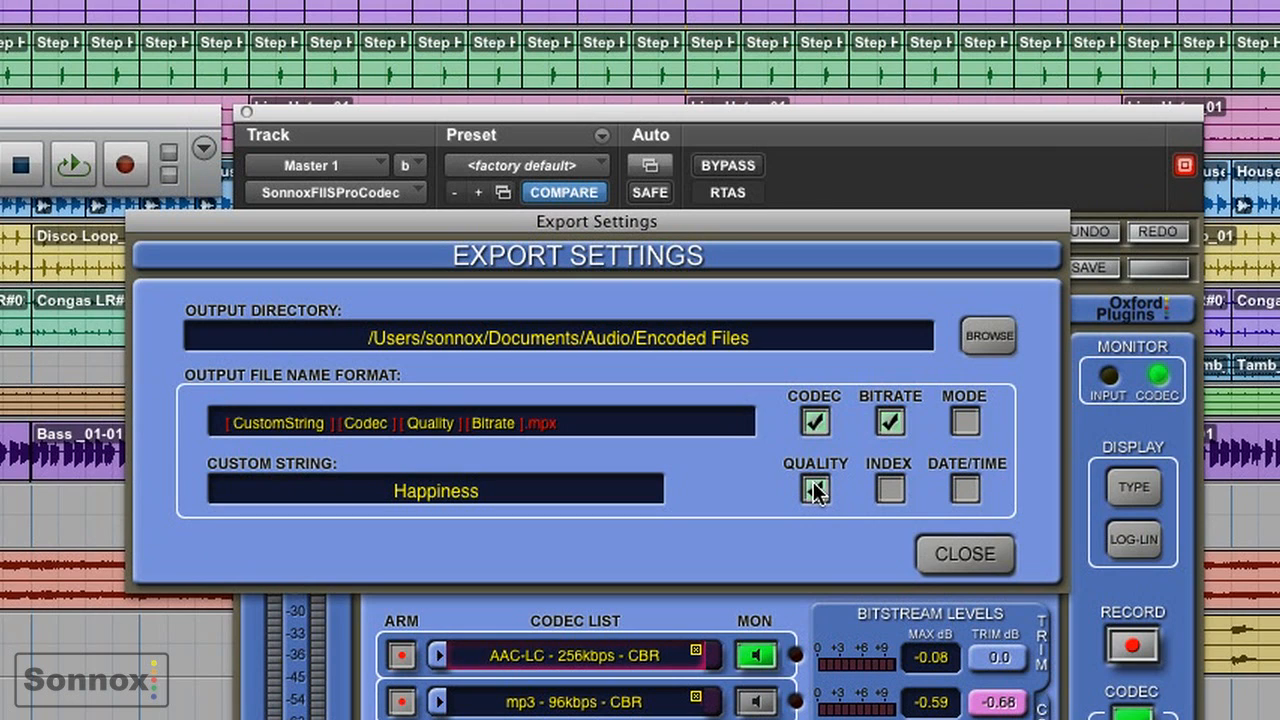
pyautogui.click(964, 490)
pyautogui.moveTo(481, 425); pyautogui.dragTo(417, 428)
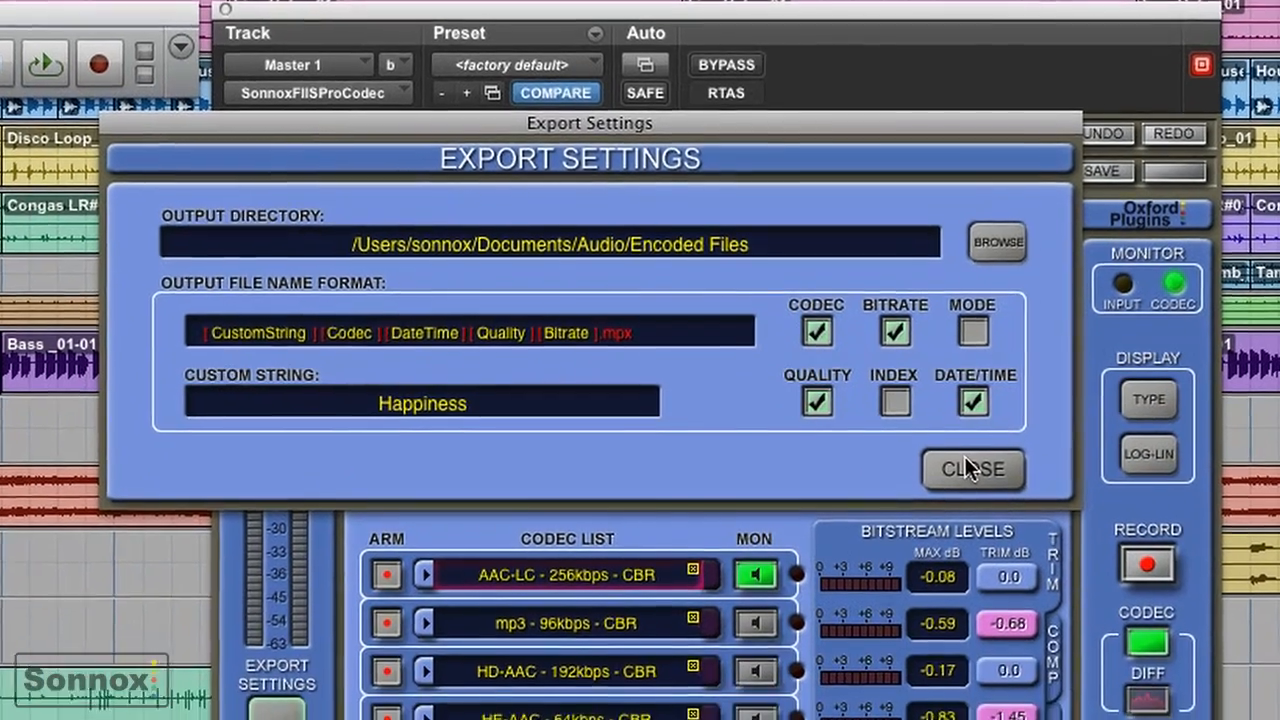
pyautogui.click(965, 553)
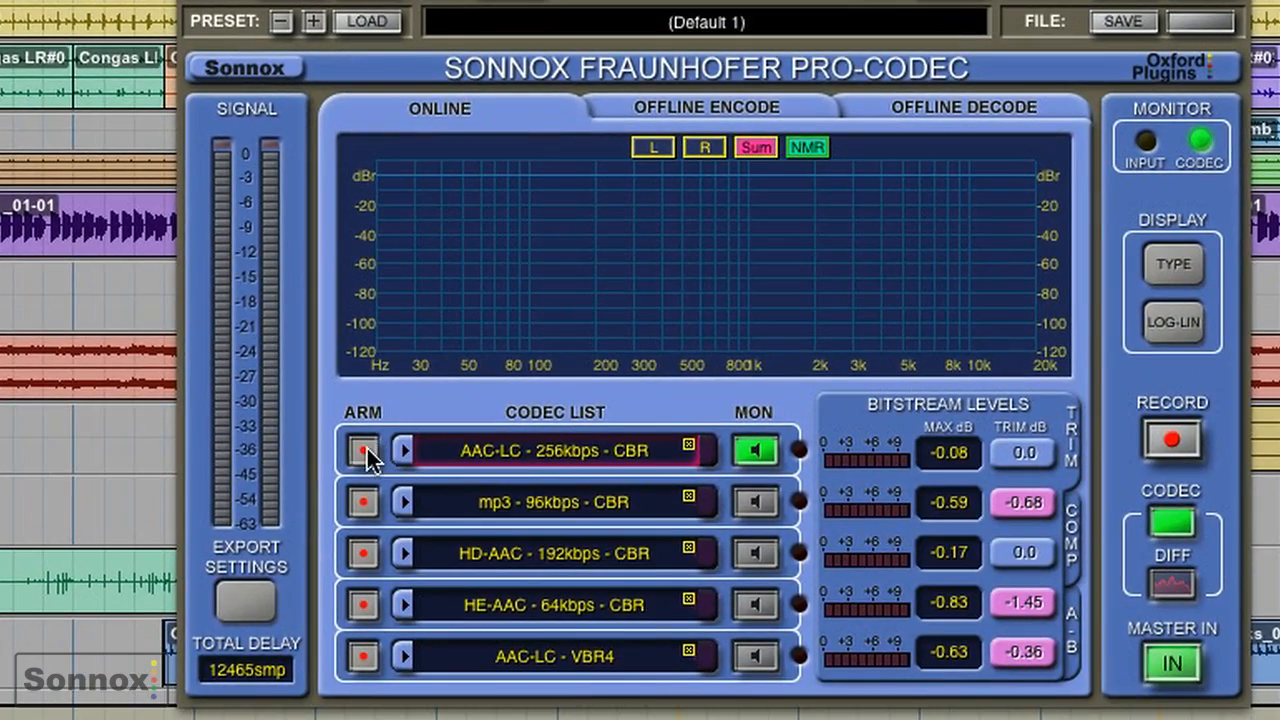
# - Arm the AAC-LC 256kbps, mp3 96kbps and HD-AAC 192kbps codecs and record their encoded files while the session plays
pyautogui.click(378, 531)
pyautogui.click(364, 497)
pyautogui.click(365, 548)
pyautogui.click(1157, 438)
pyautogui.press('space')
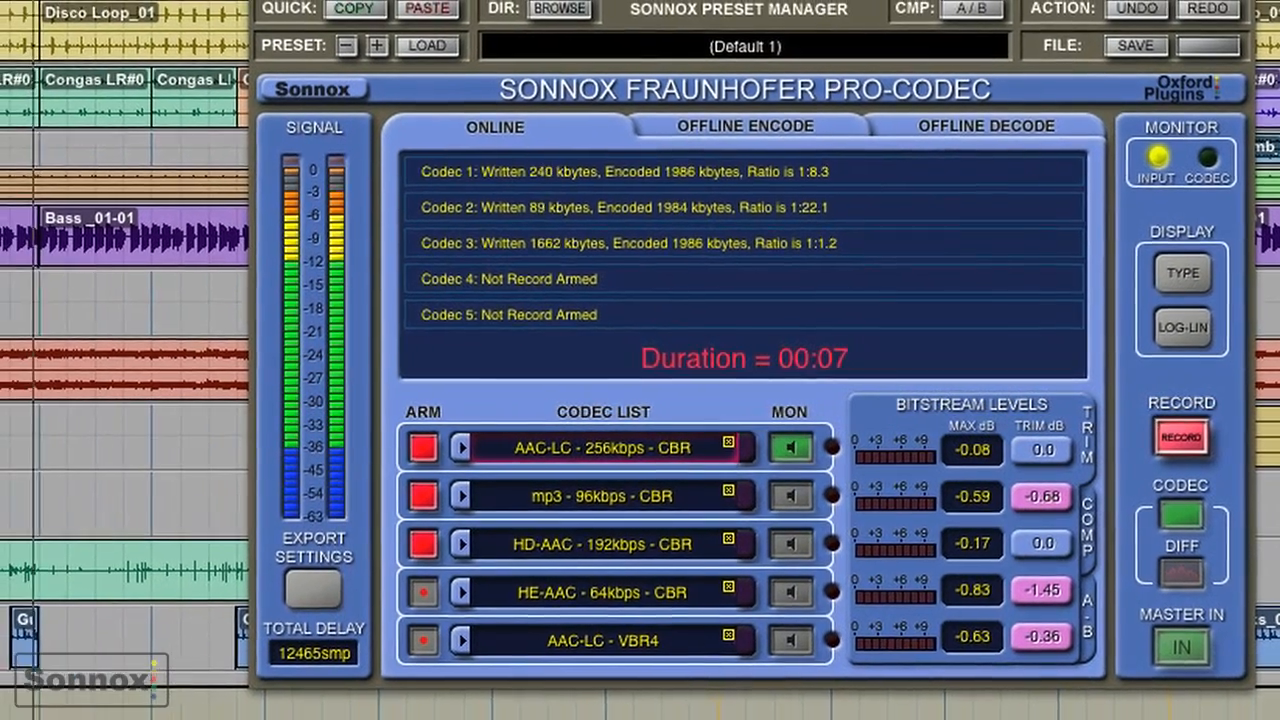
# - Stop the session playback to end the codec recording, switch briefly to the Finder and return to the plug-in
pyautogui.click(152, 2)
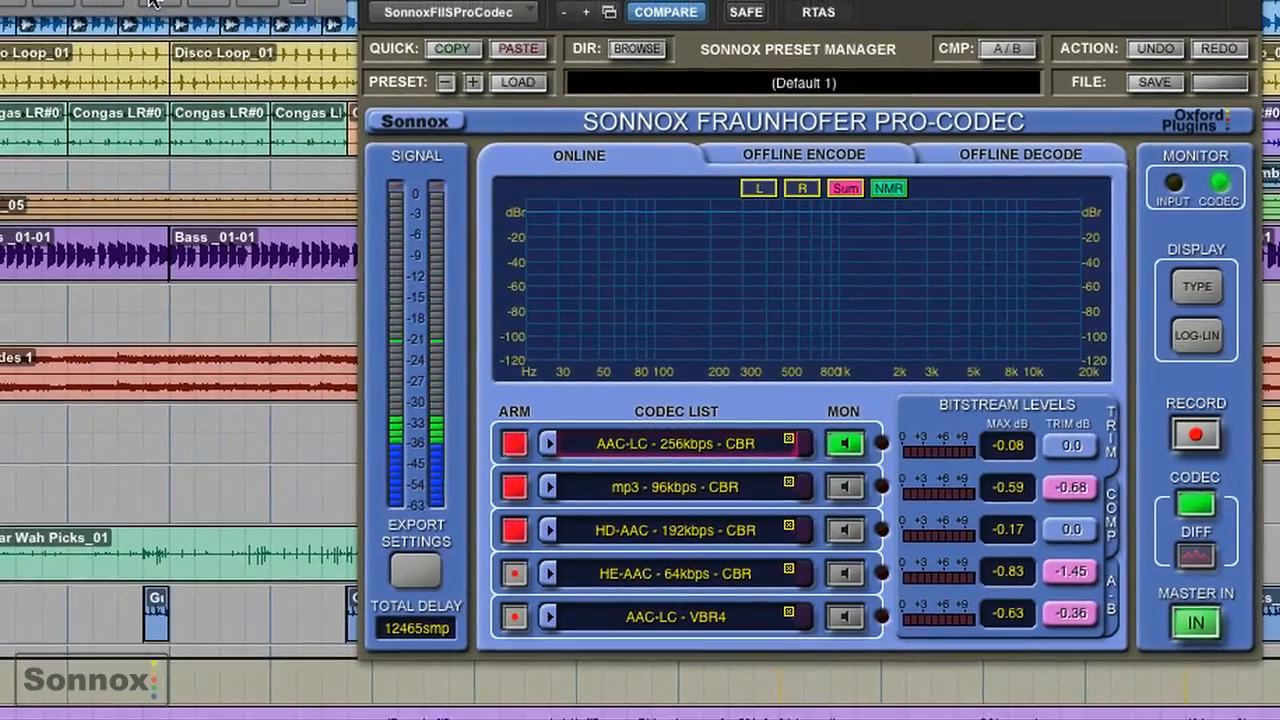
pyautogui.press('super+Tab')
pyautogui.press('super+Tab')
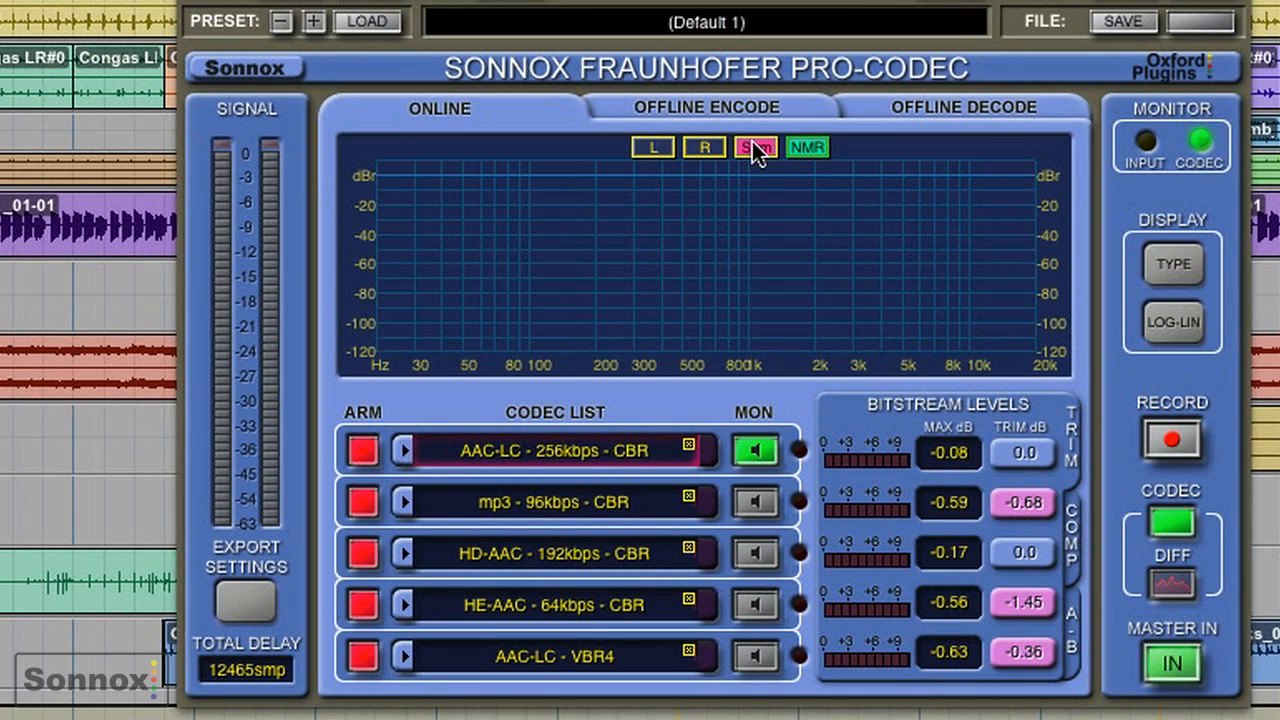
# - Load Love Alive.wav from the WAV files folder in the Finder as the source for offline encoding, returning to the plug-in
pyautogui.click(752, 108)
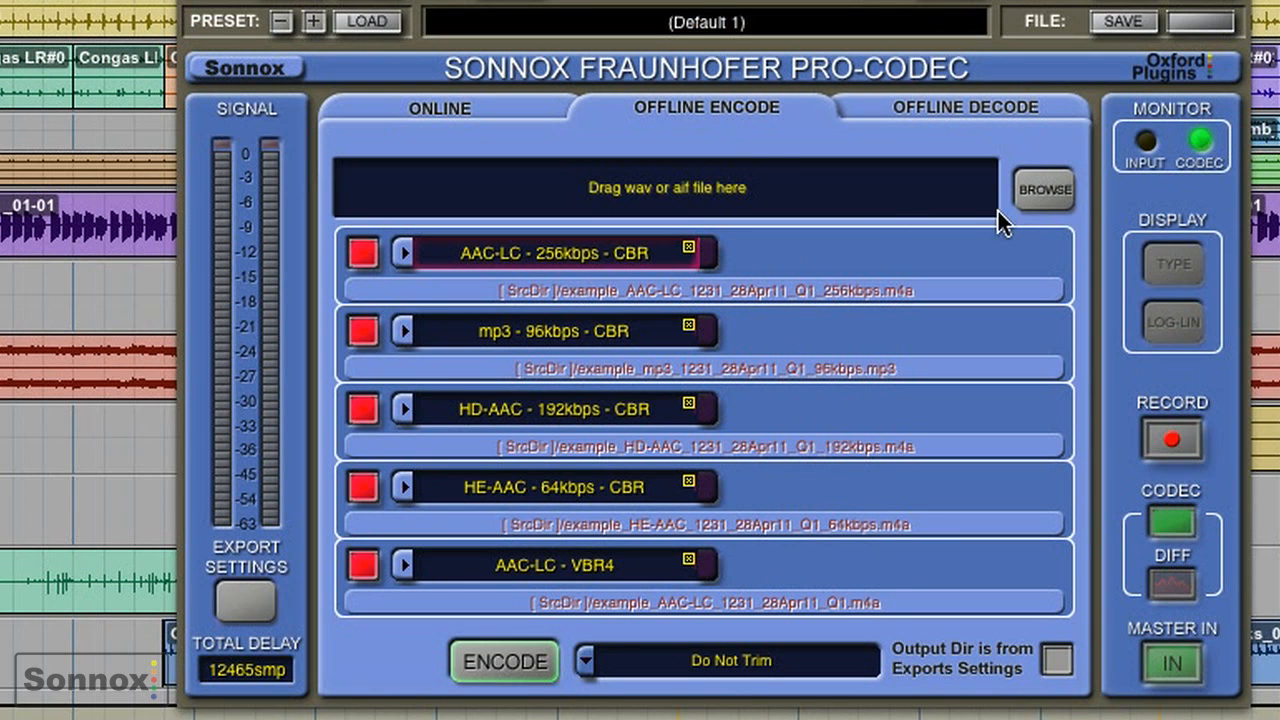
pyautogui.press('super+Tab')
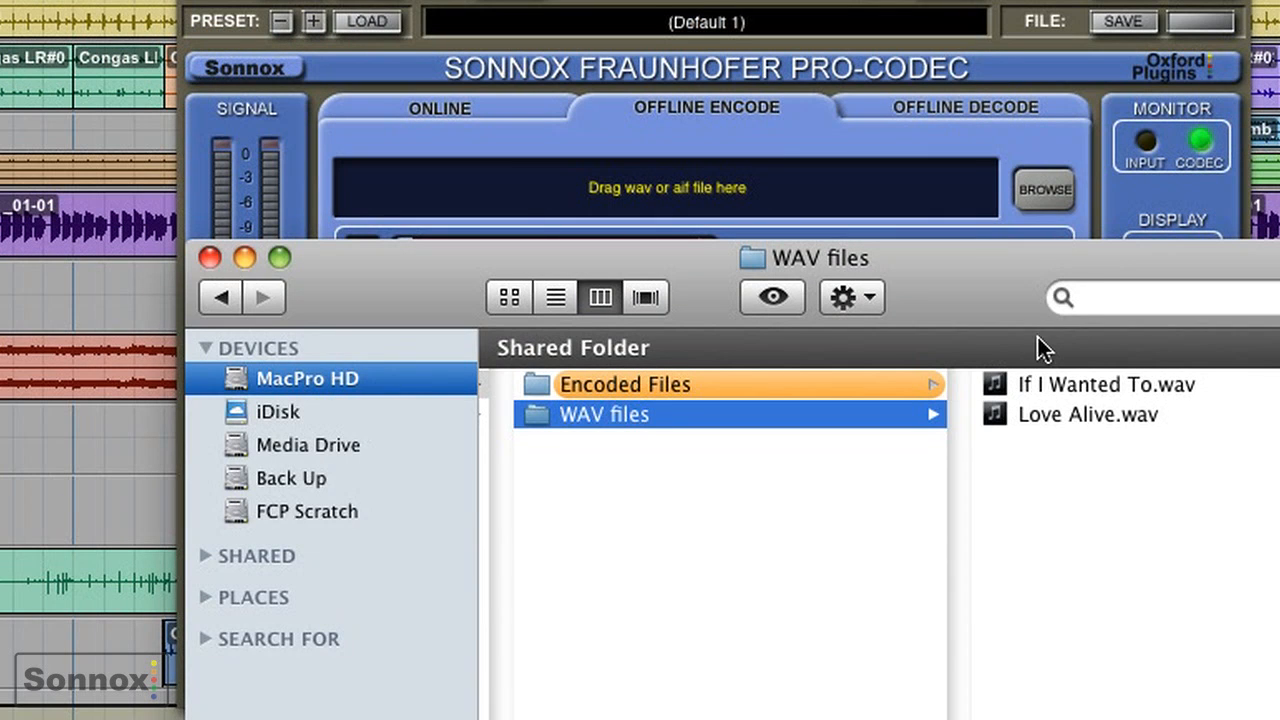
pyautogui.moveTo(1061, 404); pyautogui.dragTo(810, 208)
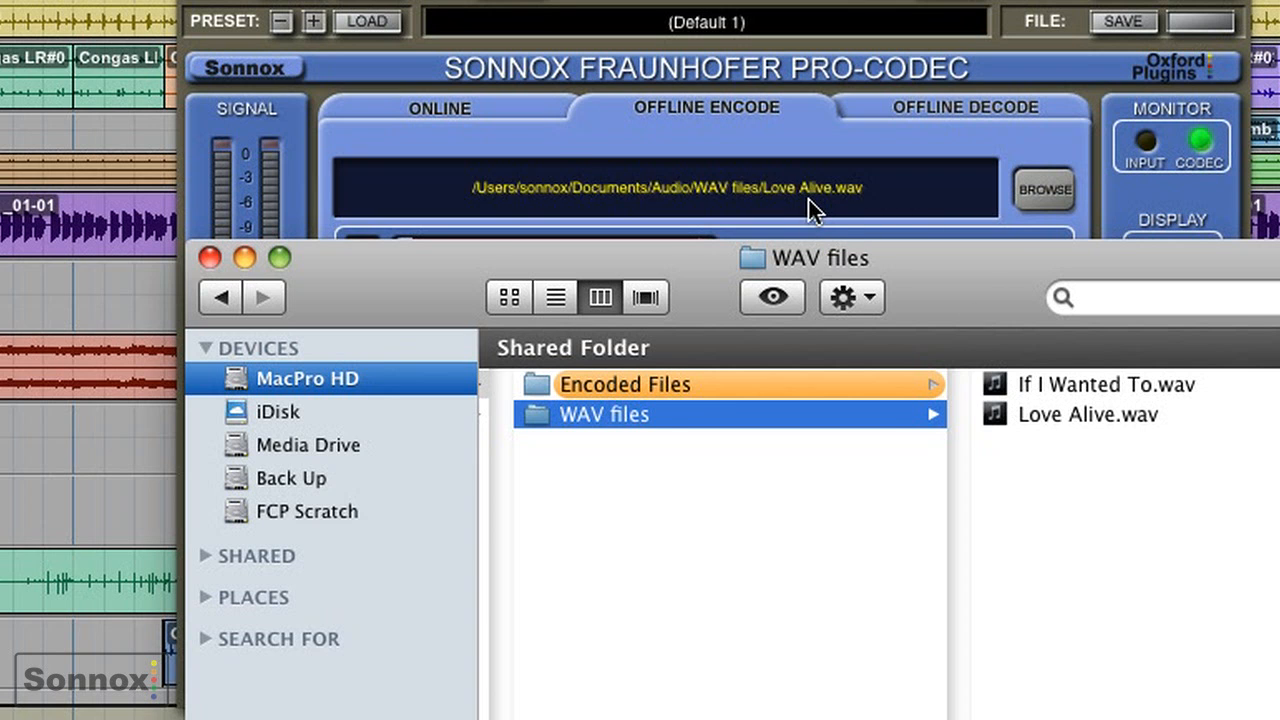
pyautogui.press('super+Tab')
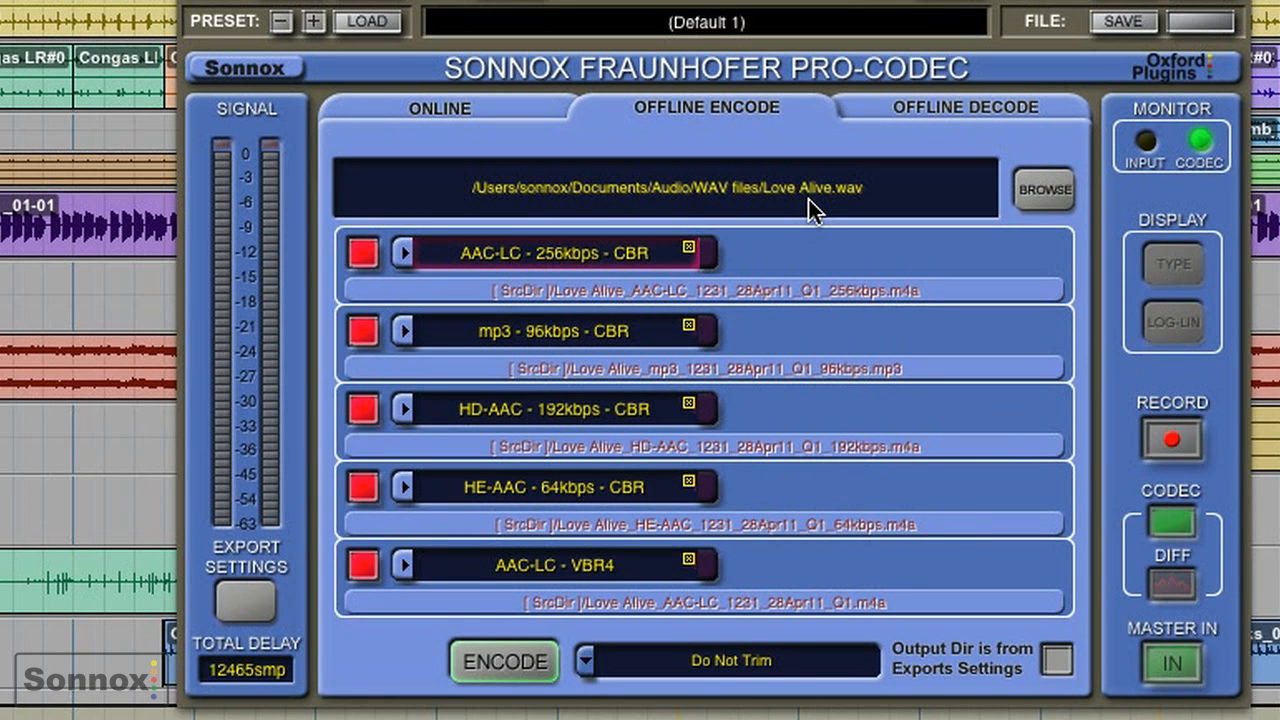
# - Browse for the encoded file Happiness_HD-AAC_1216_28Apr11_Q1_192kbps.m4a and open it as the source for offline decoding
pyautogui.click(931, 118)
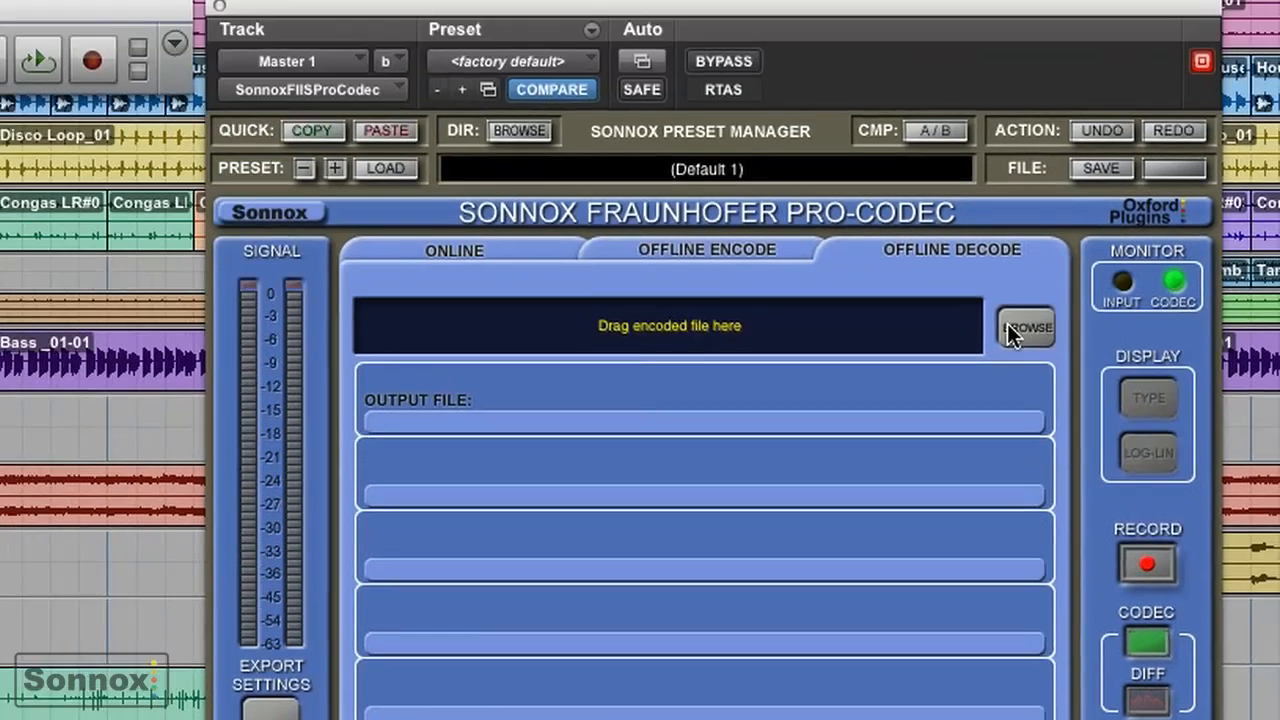
pyautogui.click(1040, 189)
pyautogui.click(849, 50)
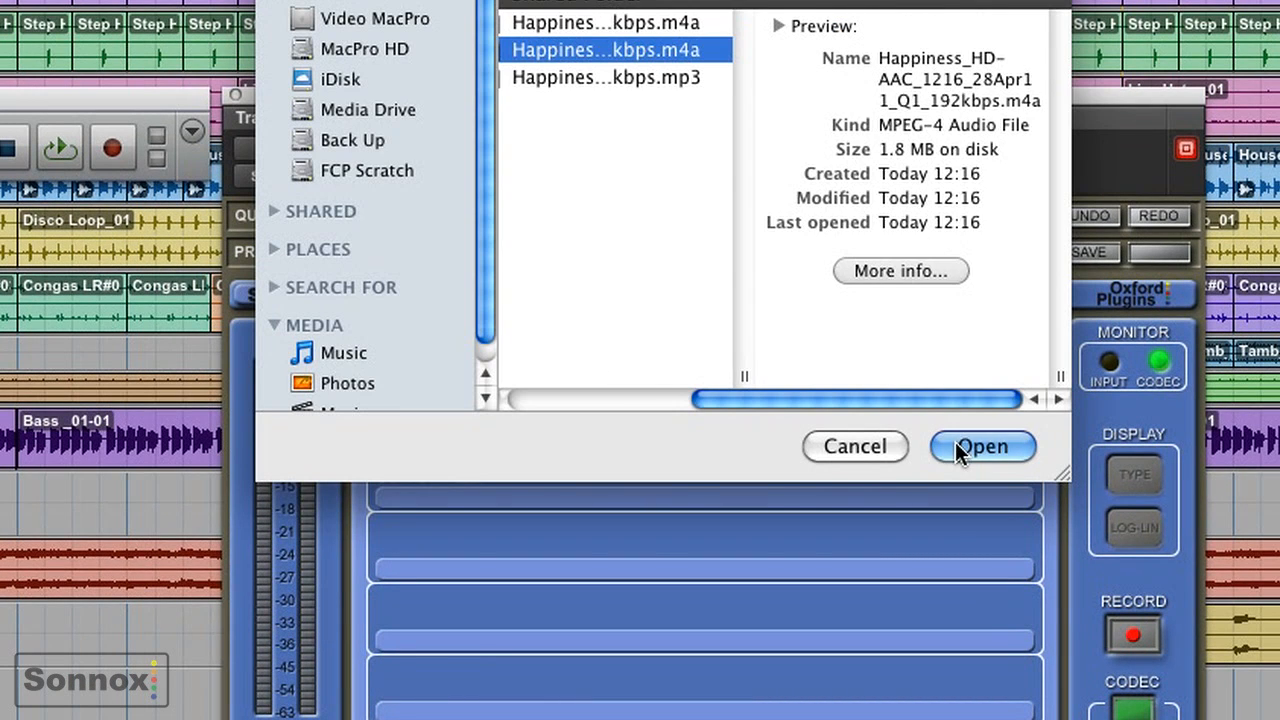
pyautogui.click(958, 444)
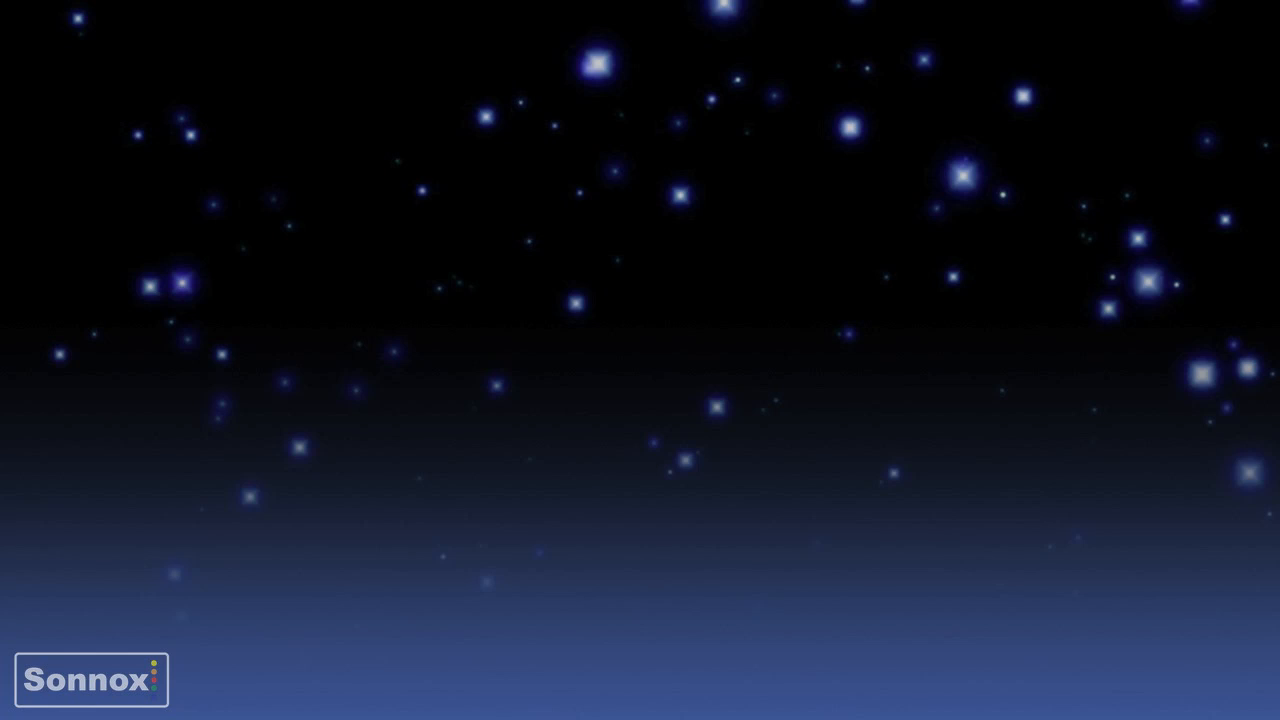